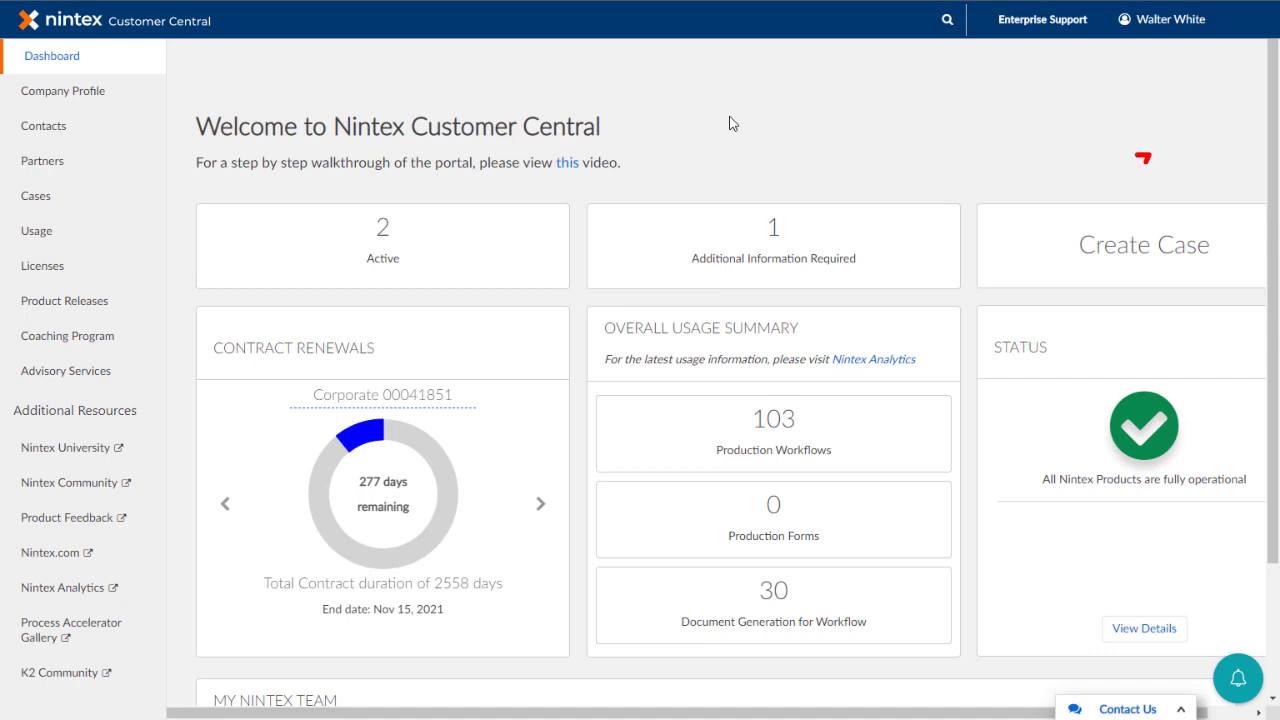
Start a new case and type 'Registration' in Subject to preview suggested help articles.
click(1015, 258)
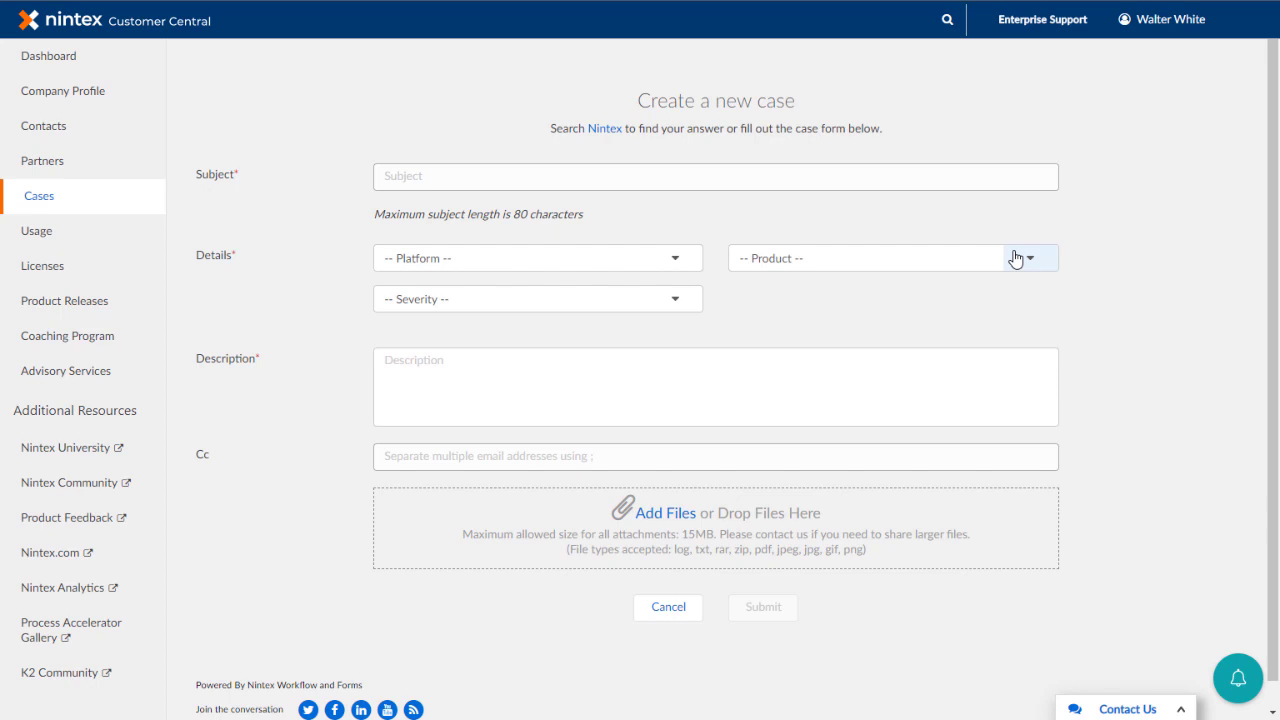
click(898, 177)
text(Registratio)
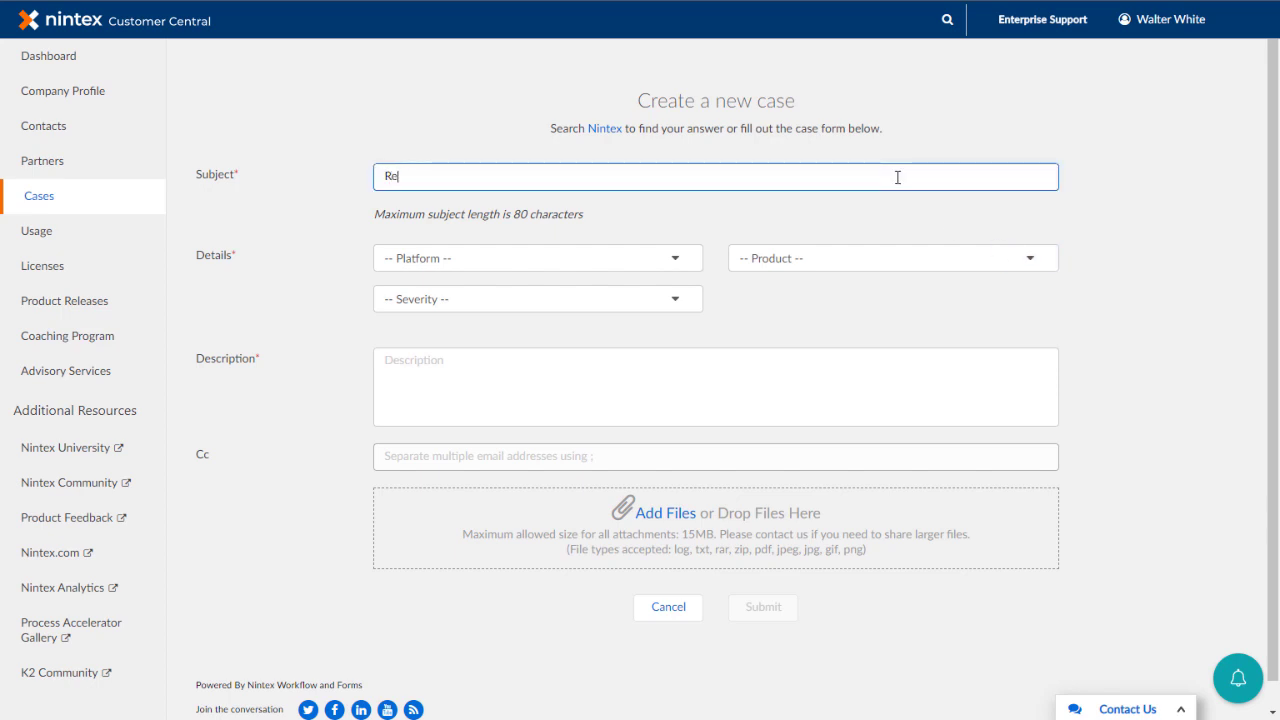
text(n)
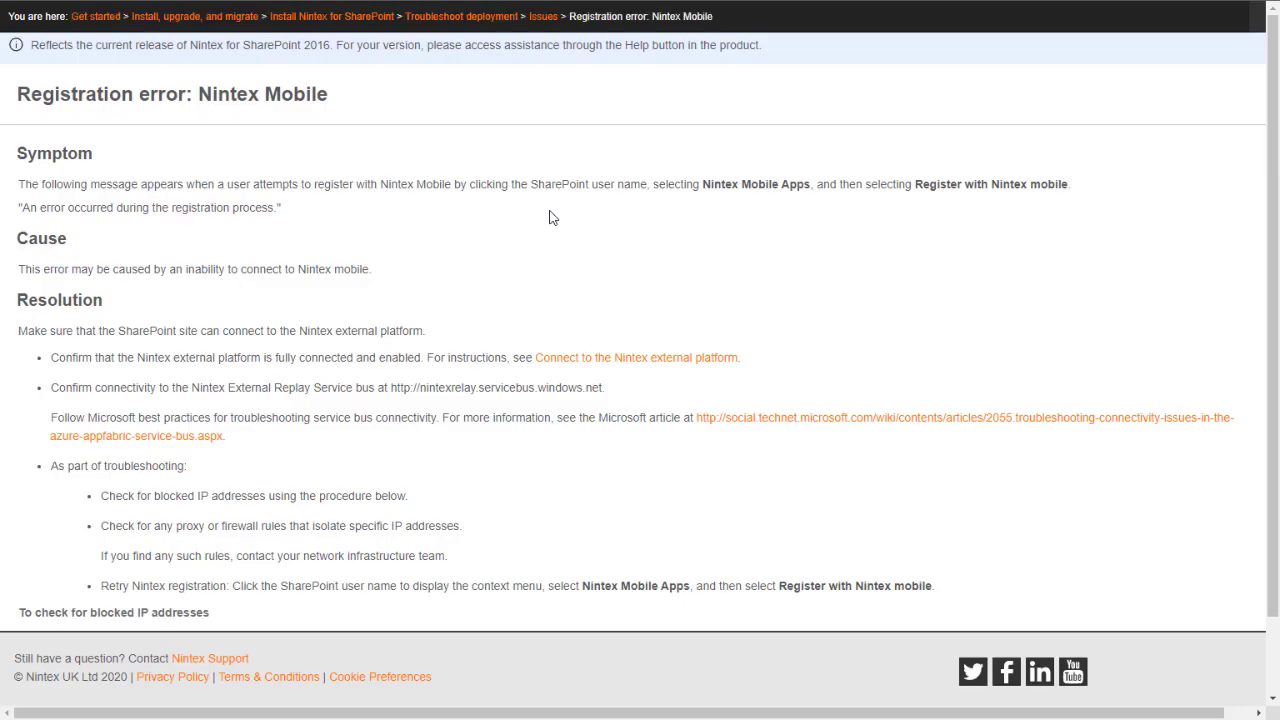
scroll(549, 217, down, 1)
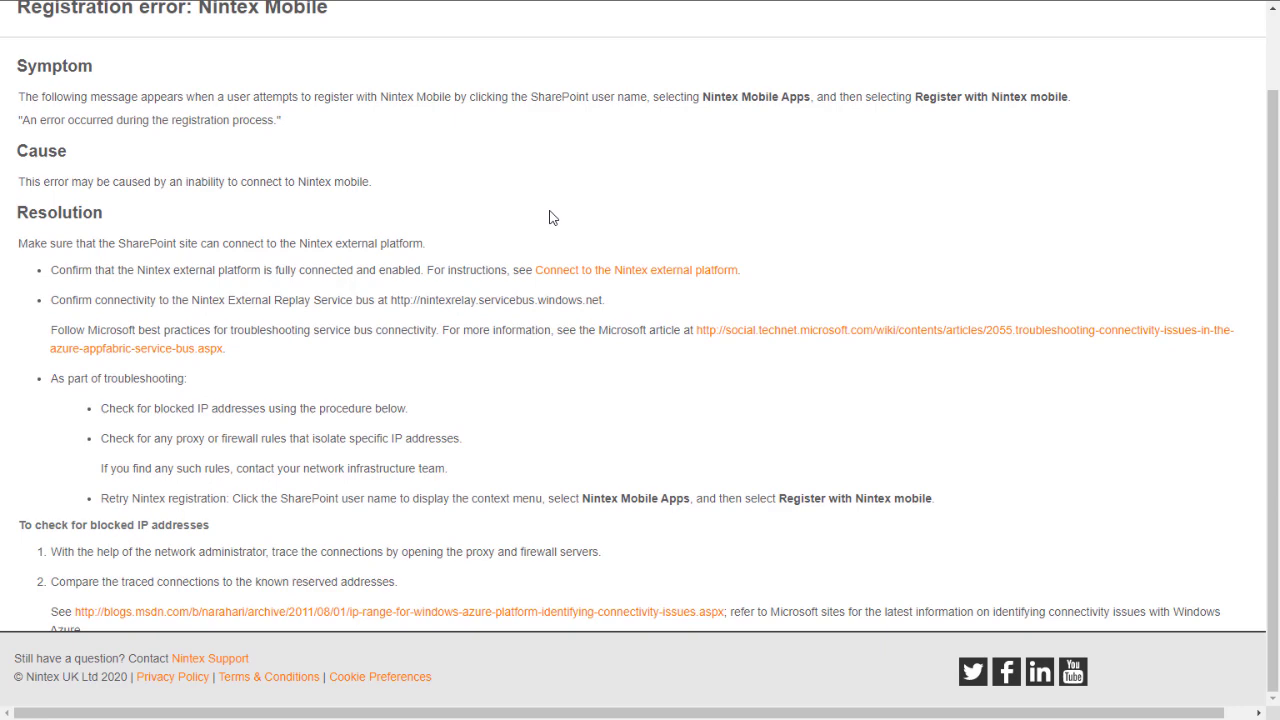
scroll(549, 217, up, 1)
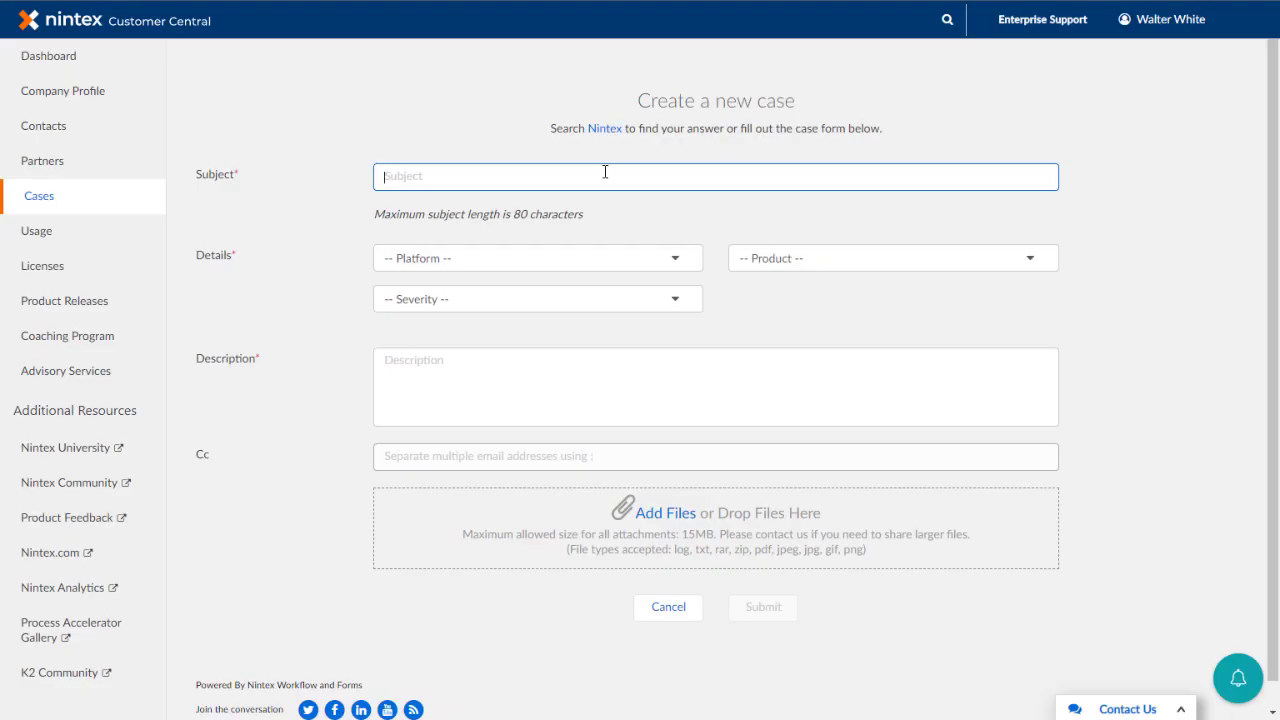
Paste the K2 Five subject, then choose Platform K2, Product Five and Severity 4 - Inquiry.
text(This is a test case for K2 Five related to creating a learning video.)
click(472, 136)
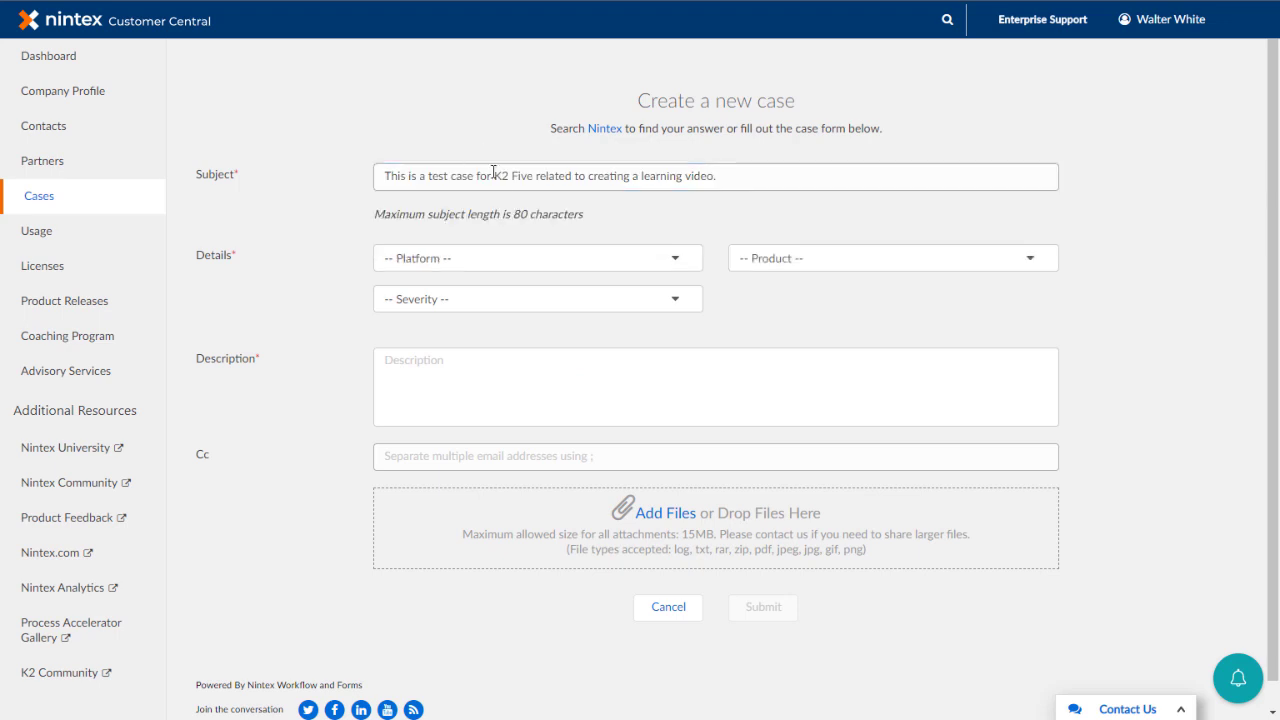
click(673, 260)
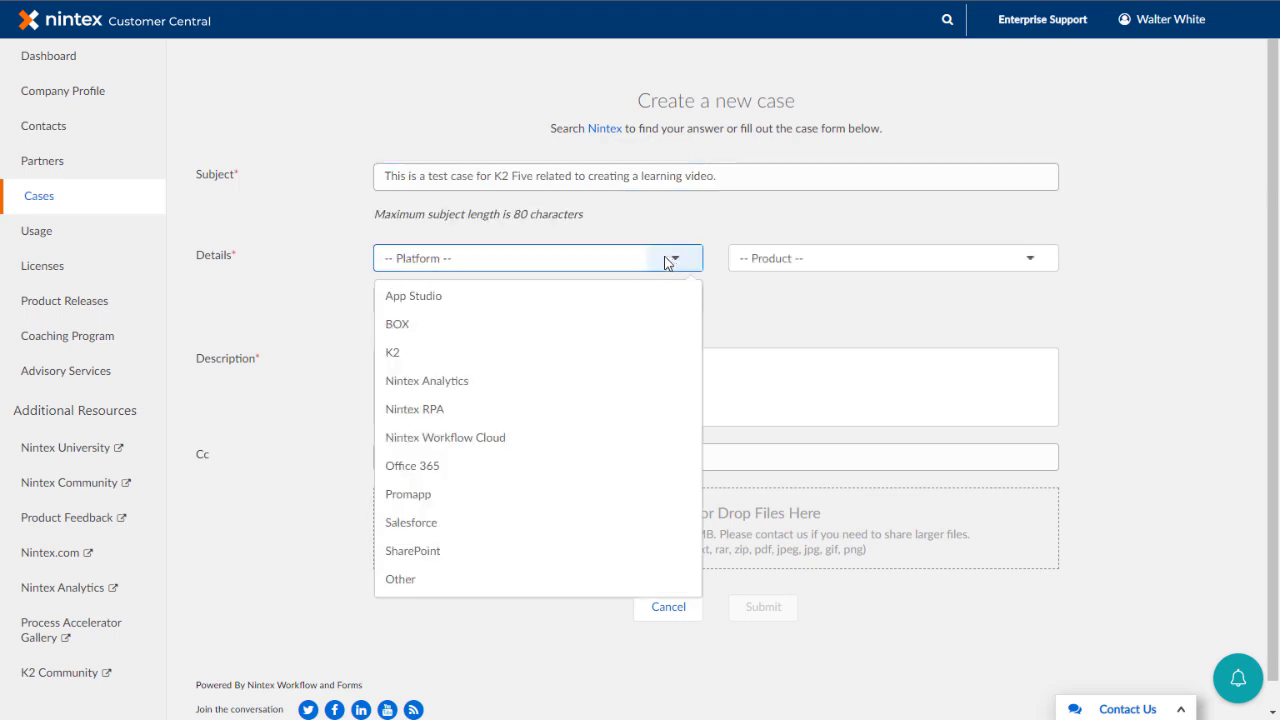
click(483, 353)
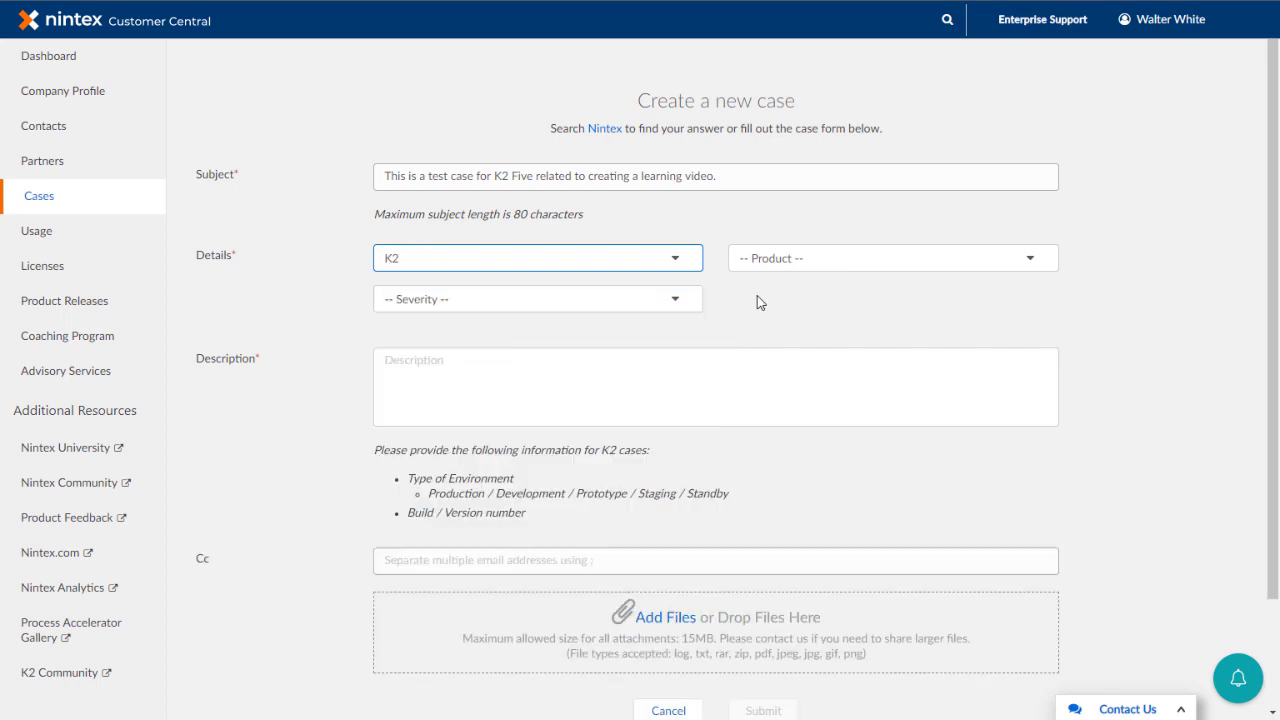
click(799, 266)
click(760, 384)
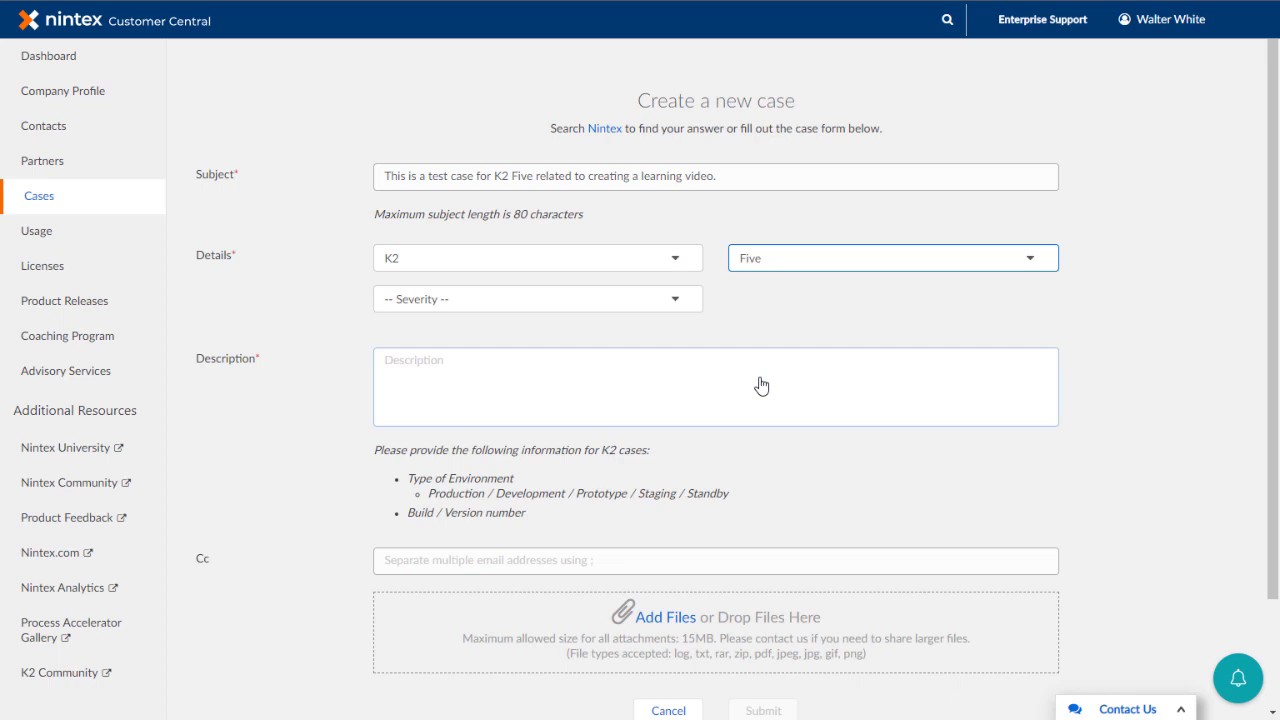
click(677, 302)
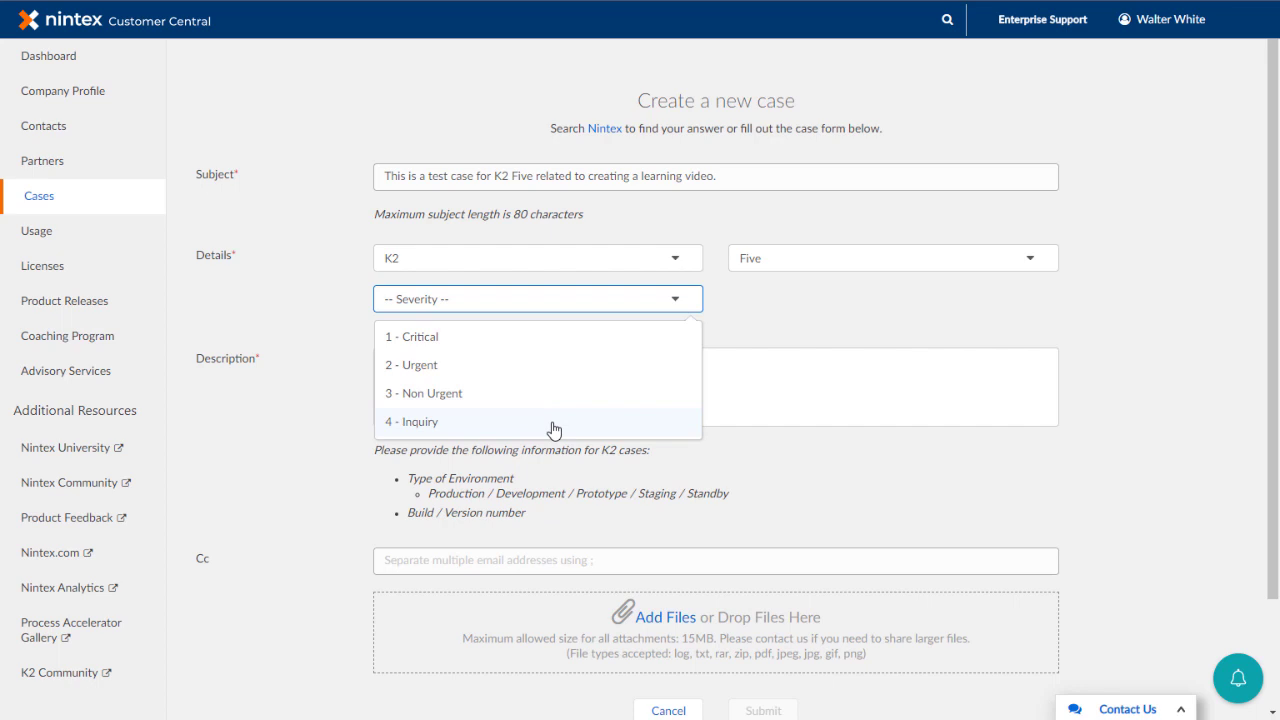
click(554, 428)
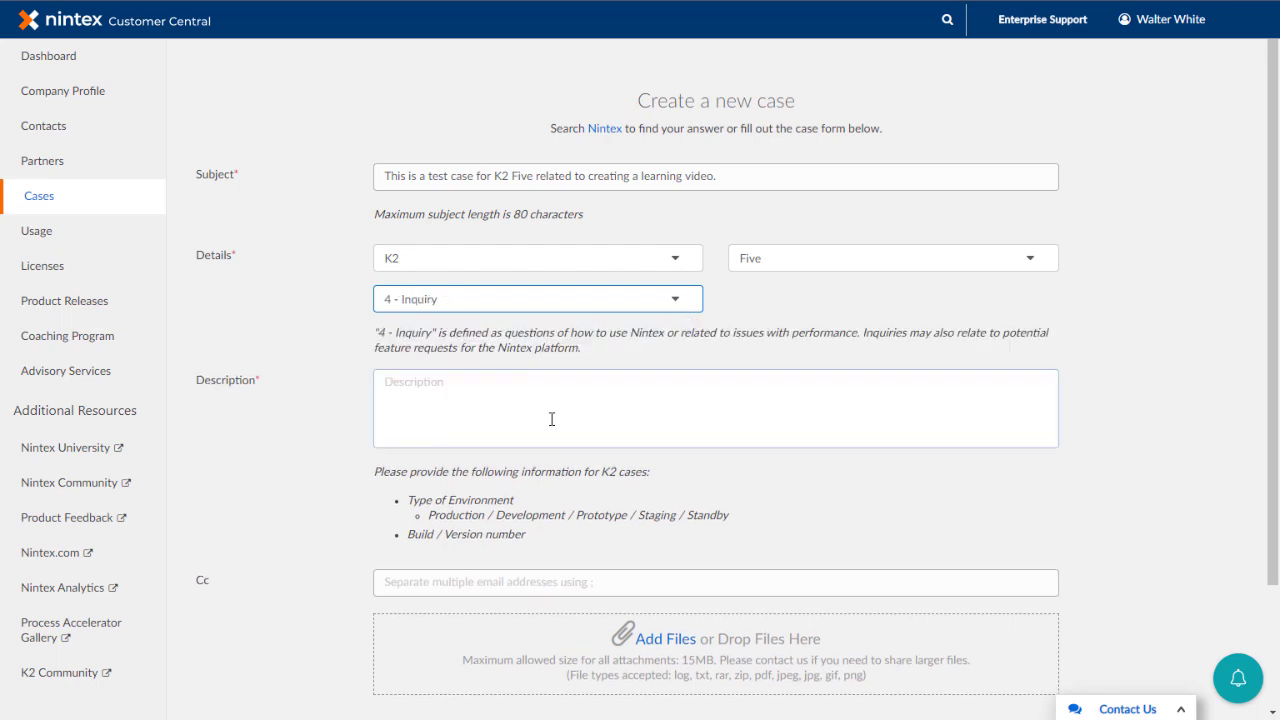
Paste a description with Environment: Production and Release: 5.3, and add a colleague's e-mail to Cc.
click(551, 419)
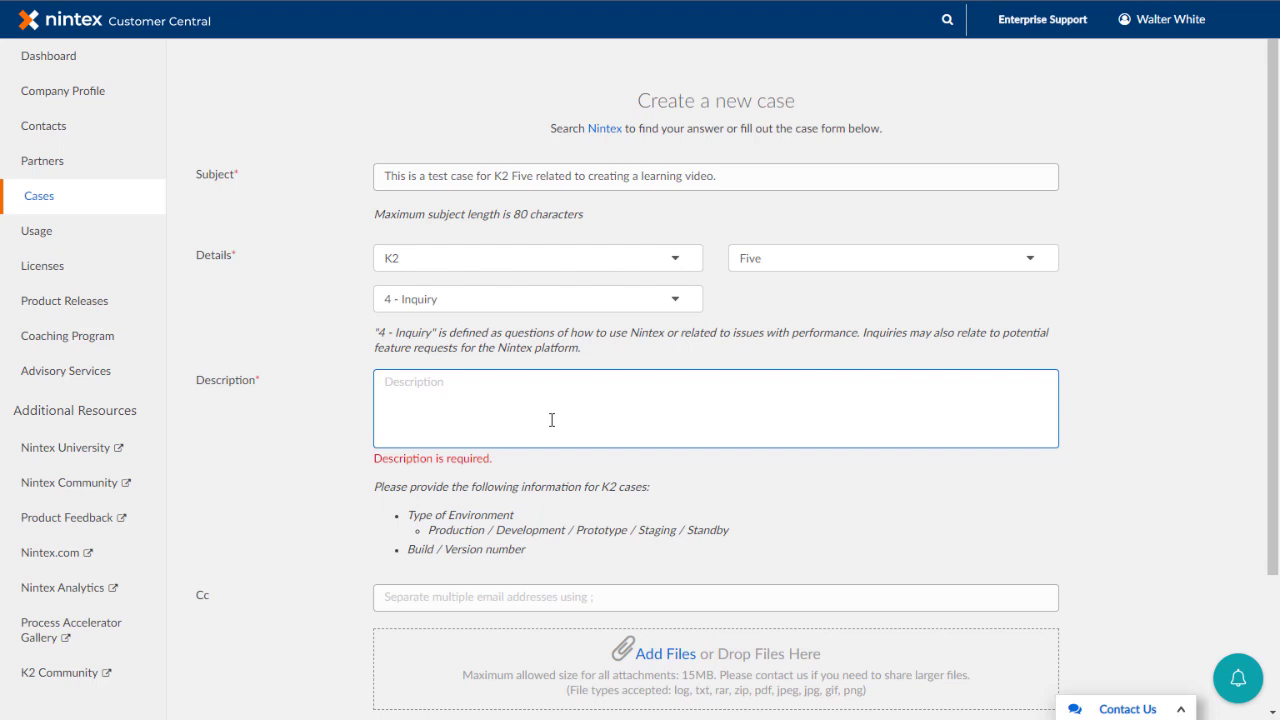
text(Environment: Production Release: 5.3  [Enter a more detailed description about your problem or inquiry here. Provide as much information as you possibly can.]   TEST case for Cases video. Please ignore.  - Jason Roberts)
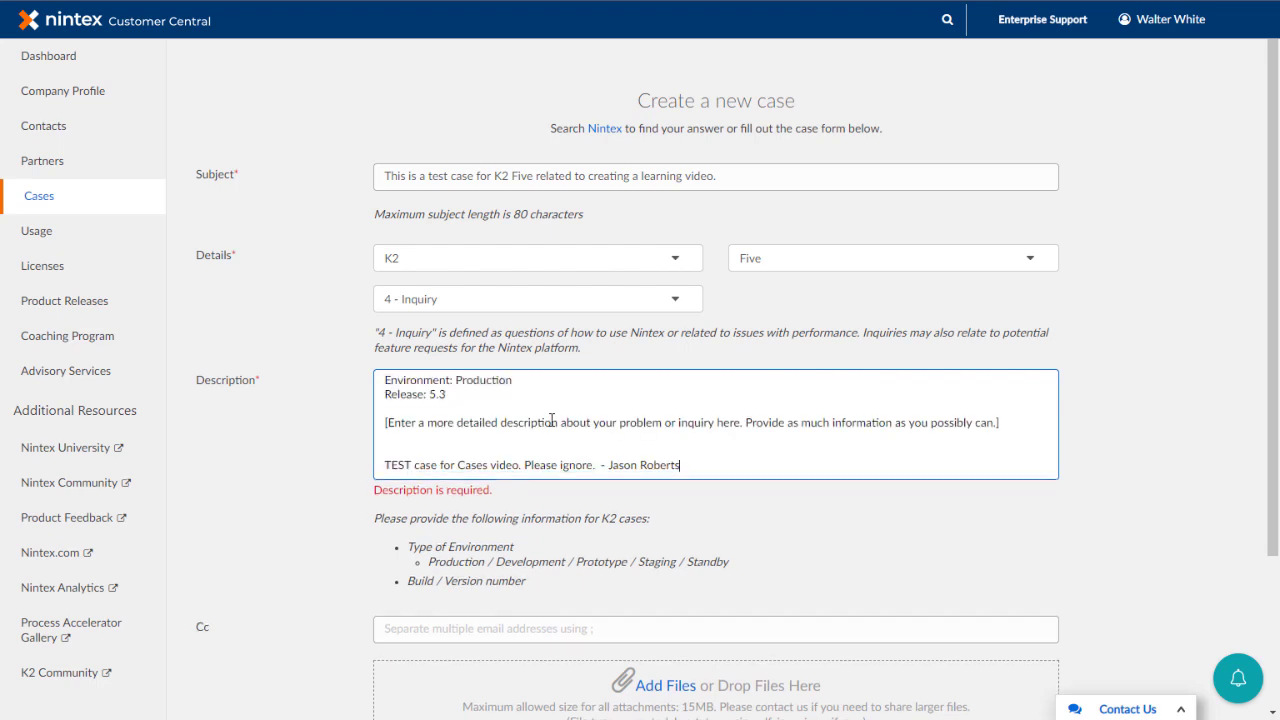
drag(1272, 392, 1272, 540)
click(1055, 432)
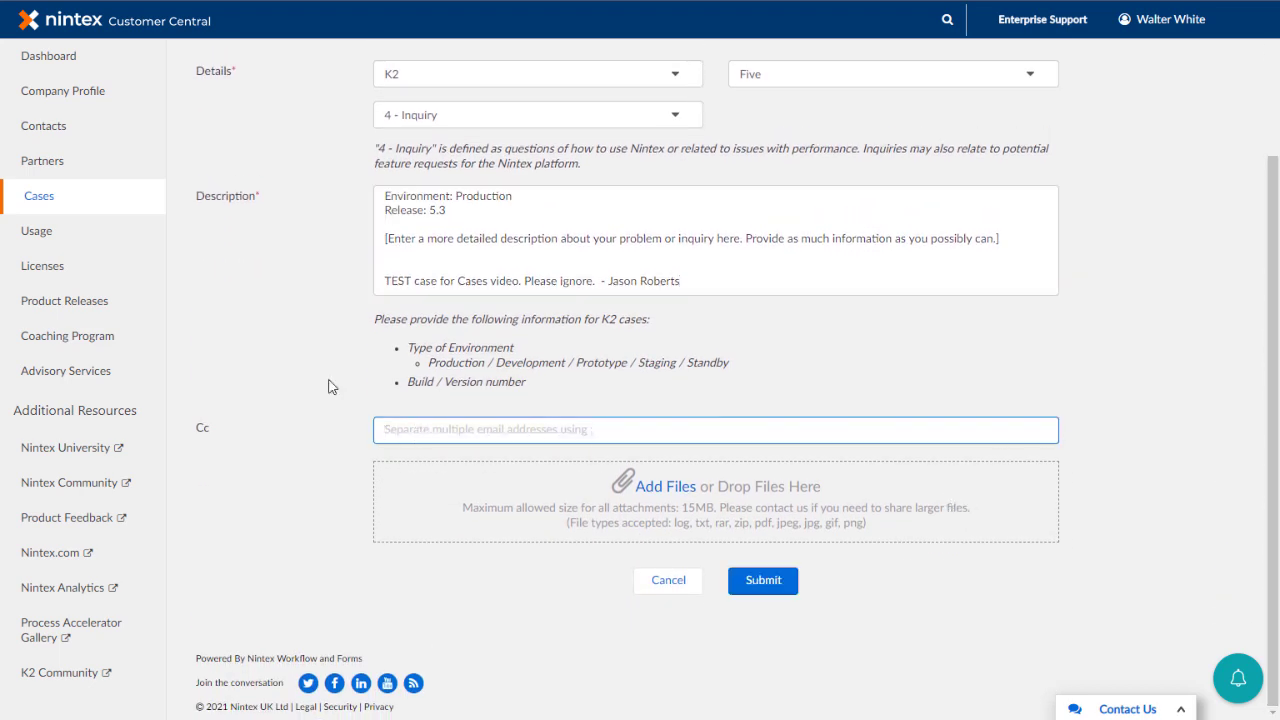
key(ctrl+v)
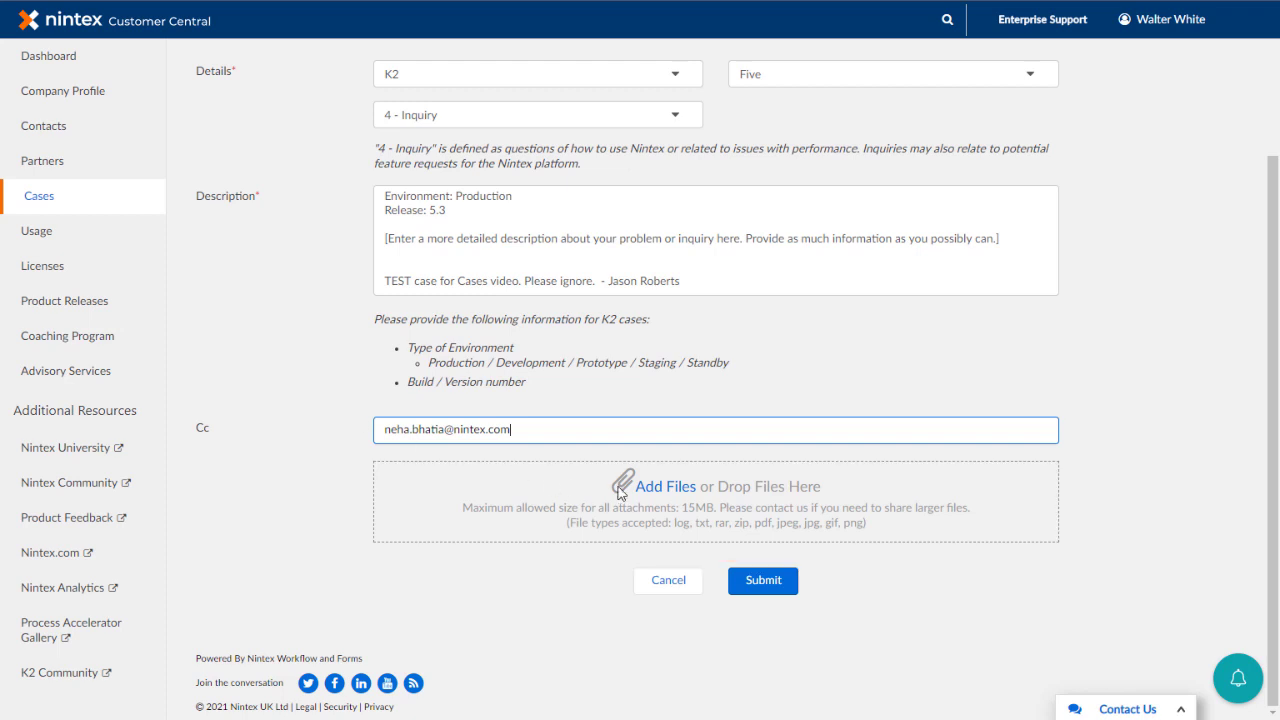
Attach S1_error_ss1.jpg and submit, bringing up the new case page with Status: New.
click(660, 487)
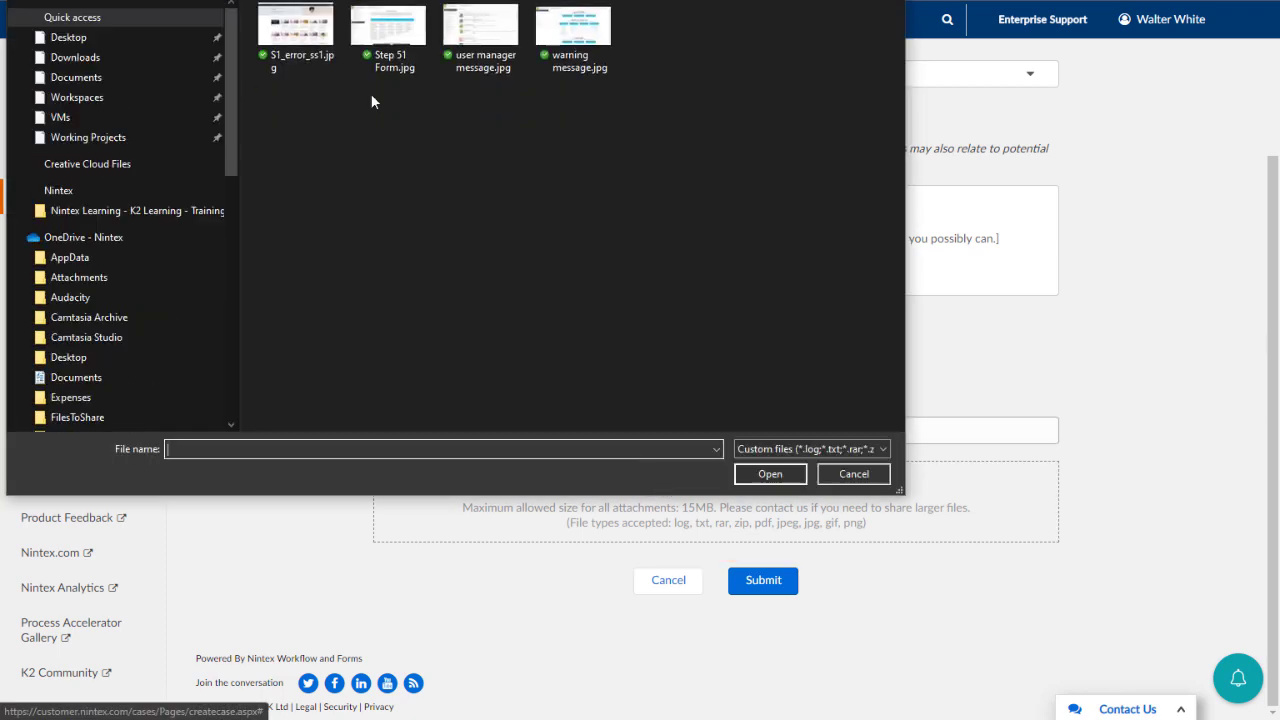
double_click(318, 40)
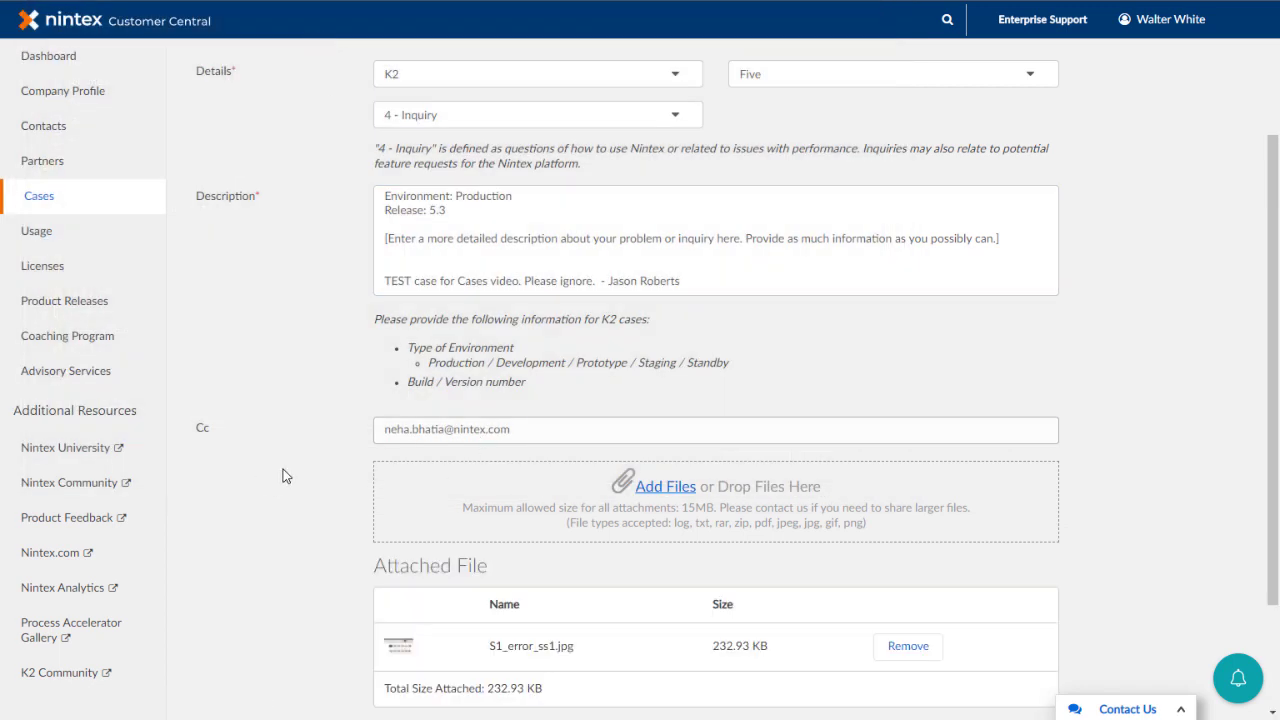
scroll(283, 469, down, 3)
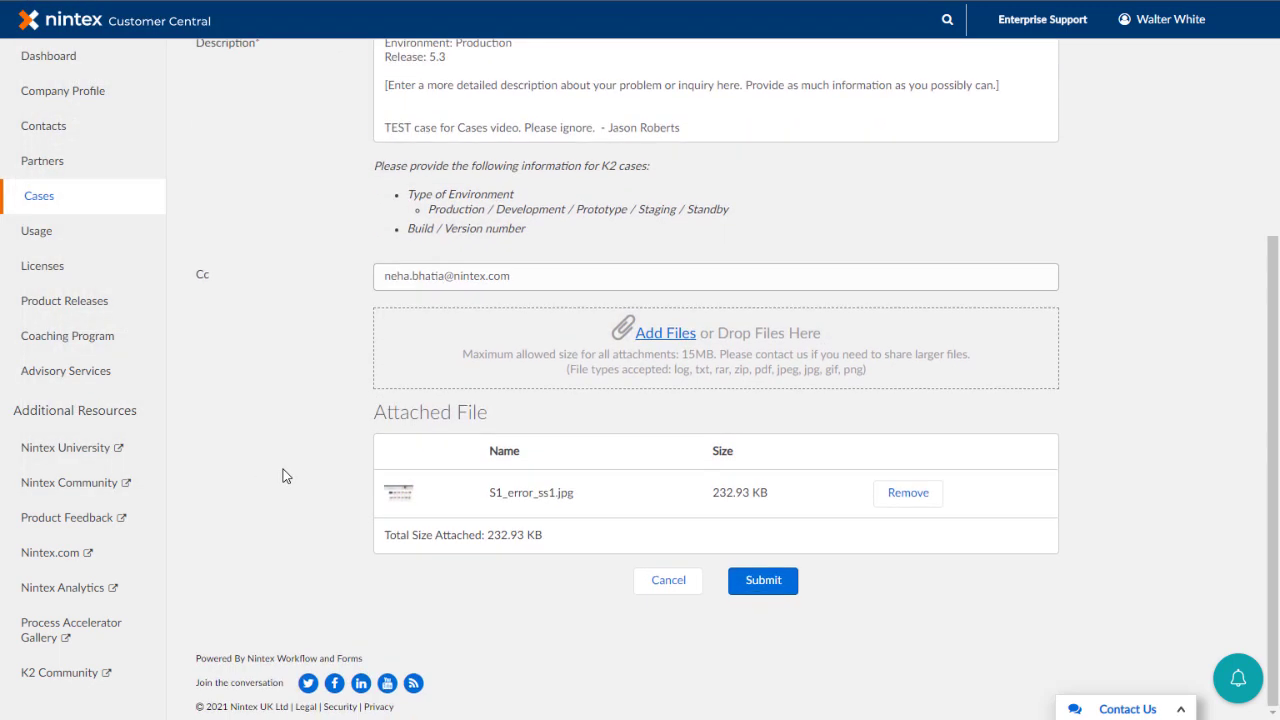
click(765, 588)
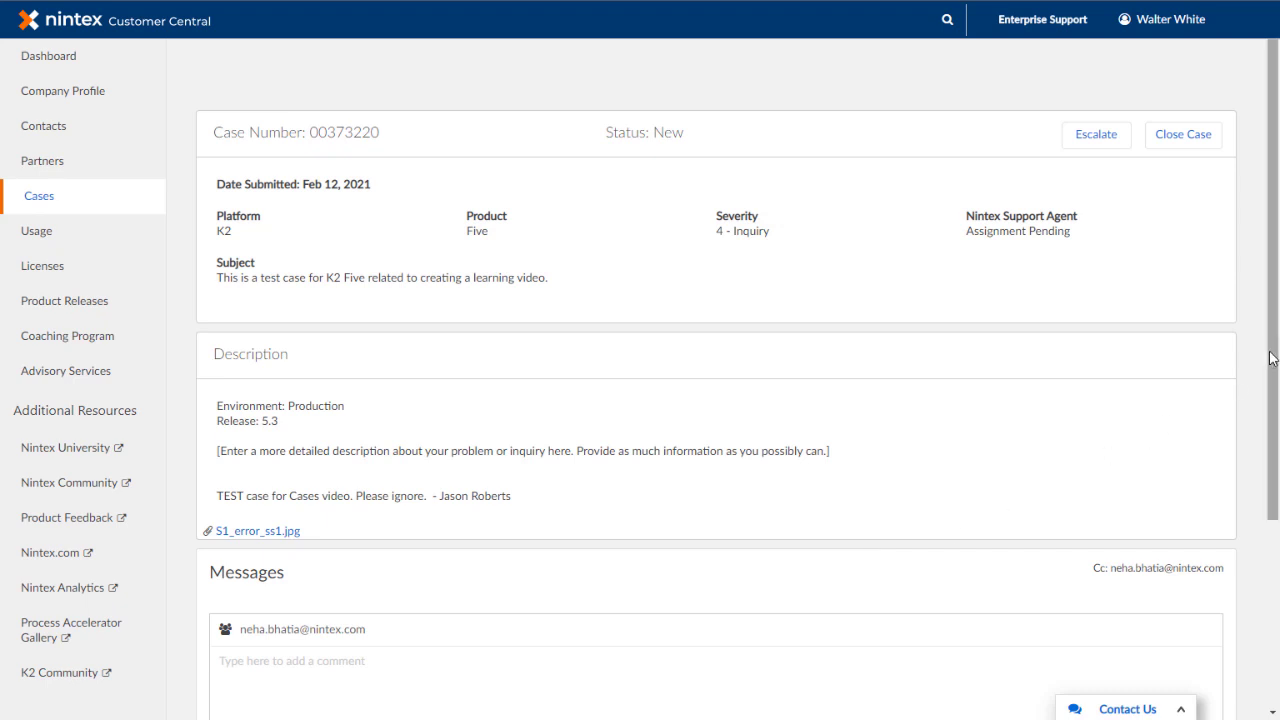
mouse_move(1272, 358)
mouse_down()
mouse_move(1276, 512)
mouse_move(1258, 357)
mouse_up()
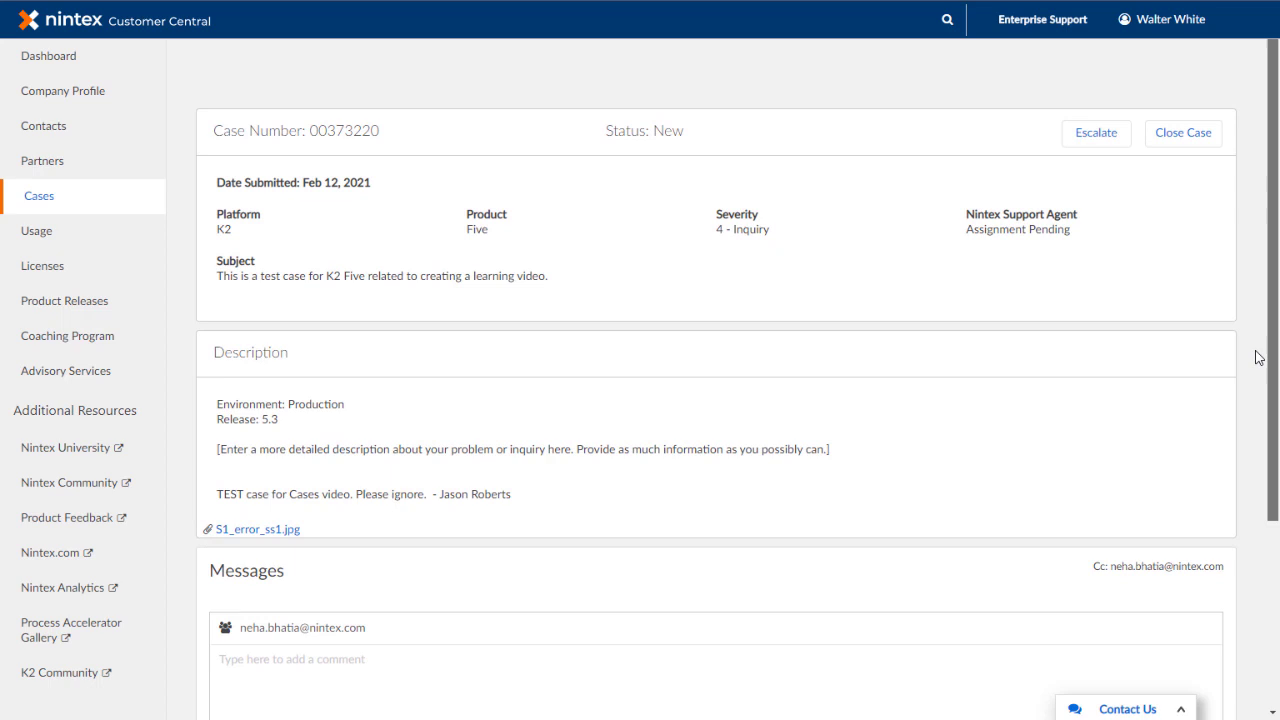
Go to All Cases, filter by the Active and Additional Information status cards, then clear the filter.
click(38, 196)
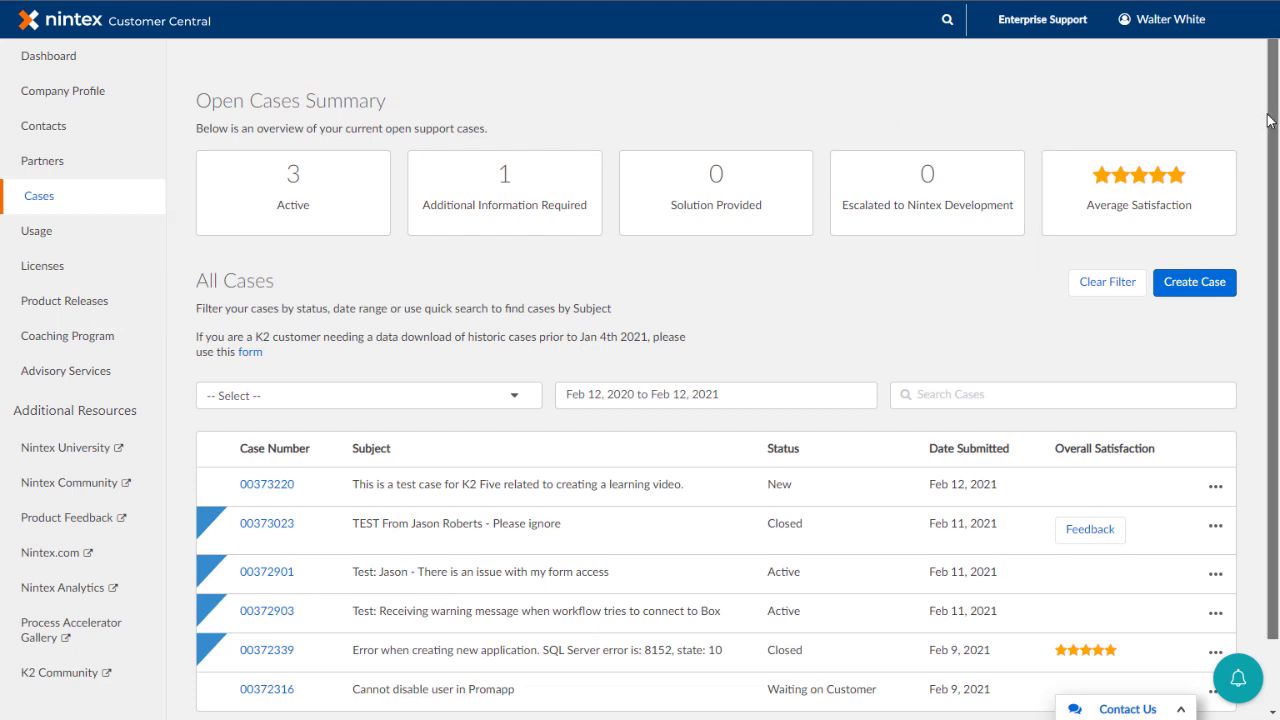
scroll(1267, 120, down, 2)
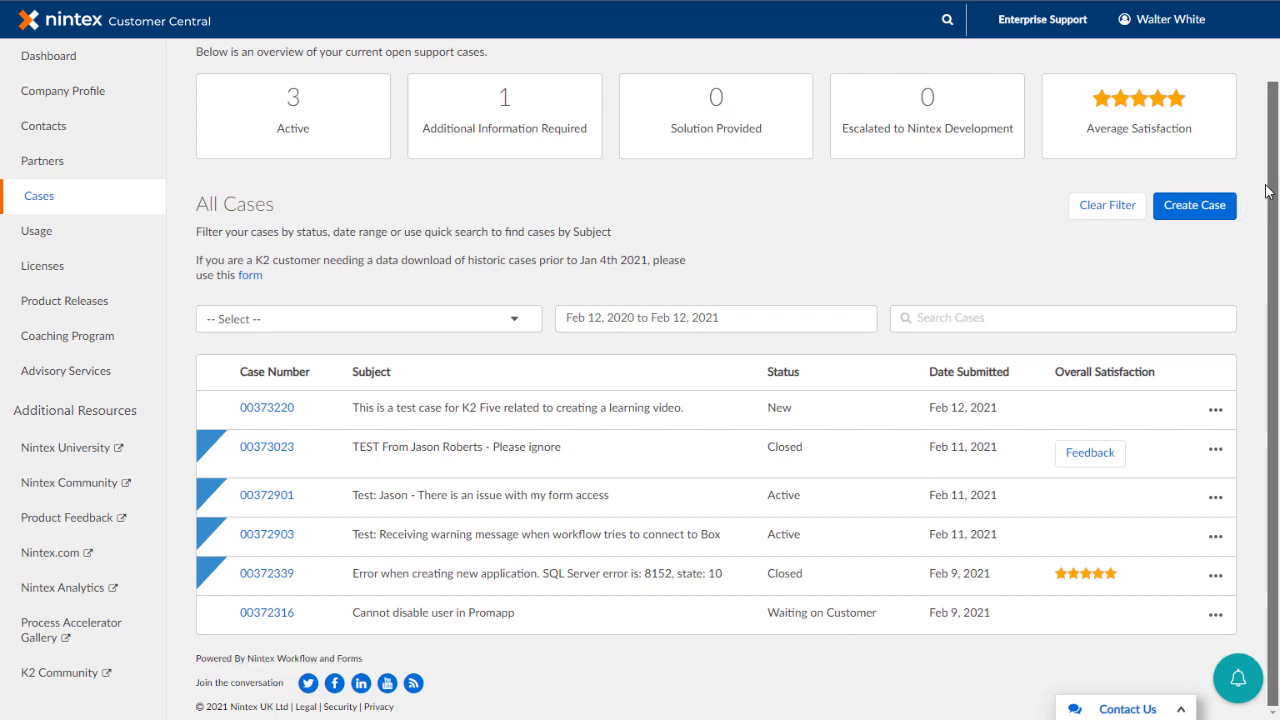
scroll(1267, 190, up, 2)
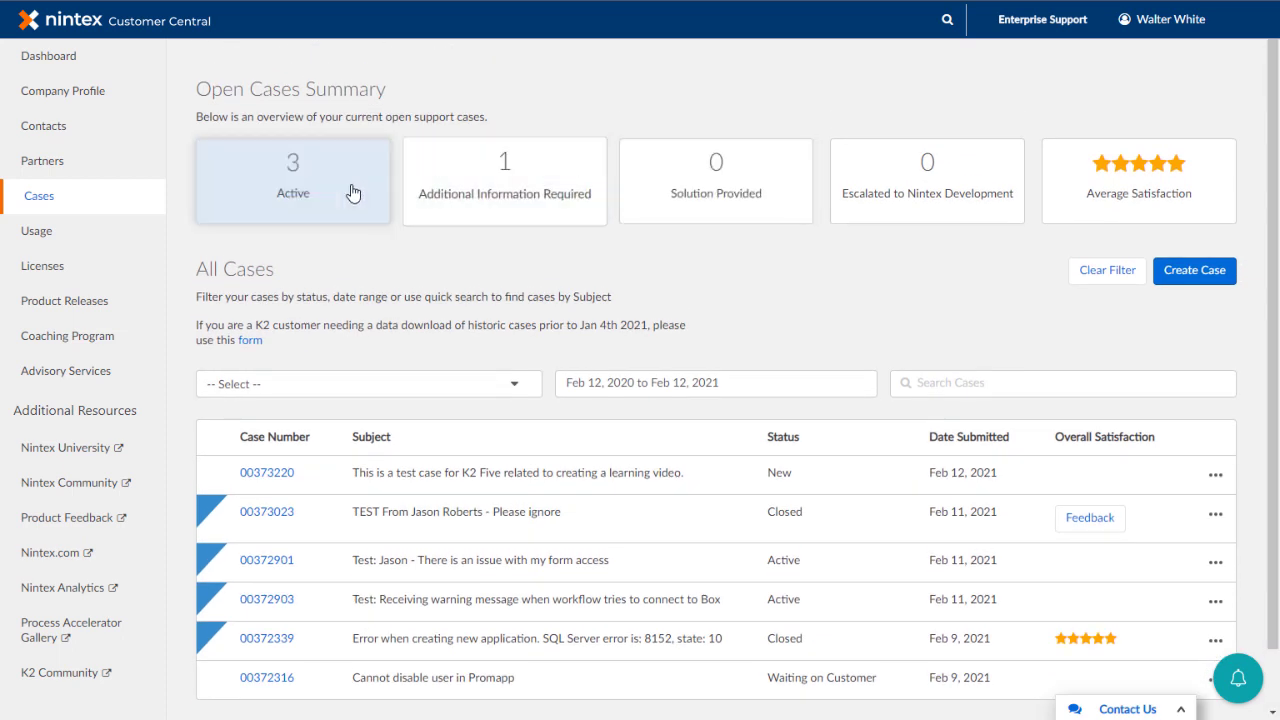
click(353, 192)
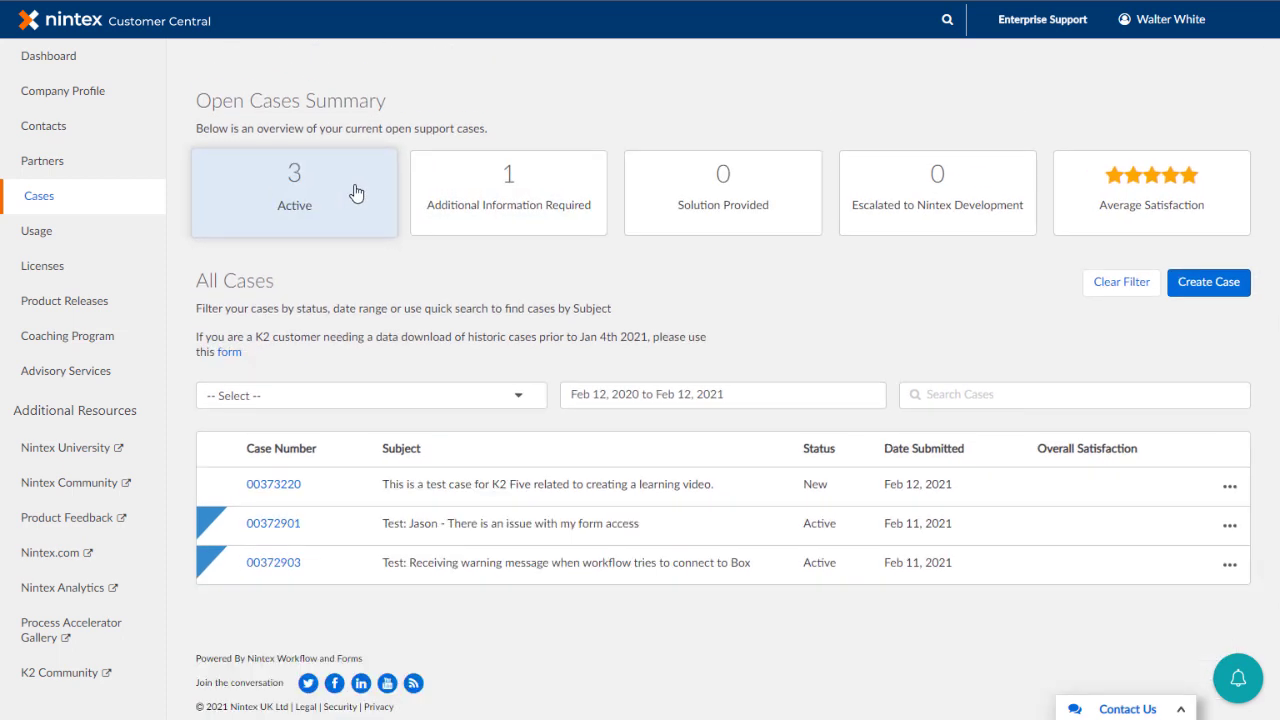
click(510, 194)
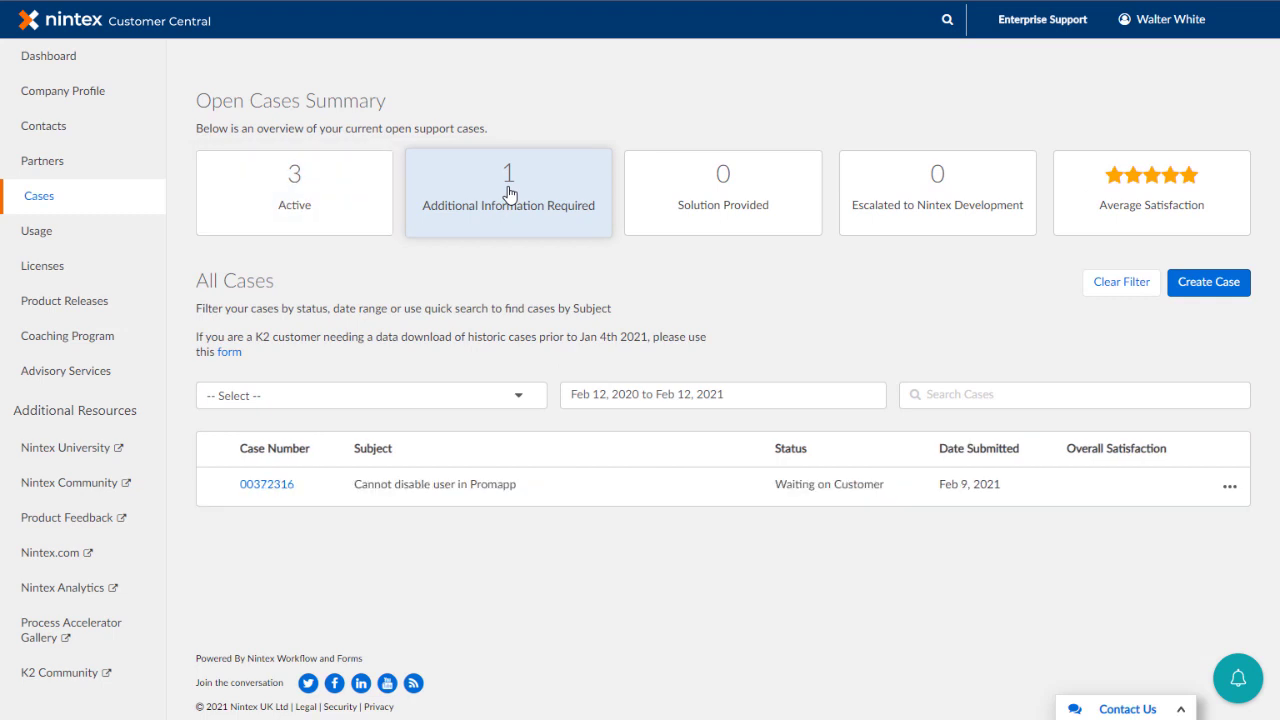
click(1107, 288)
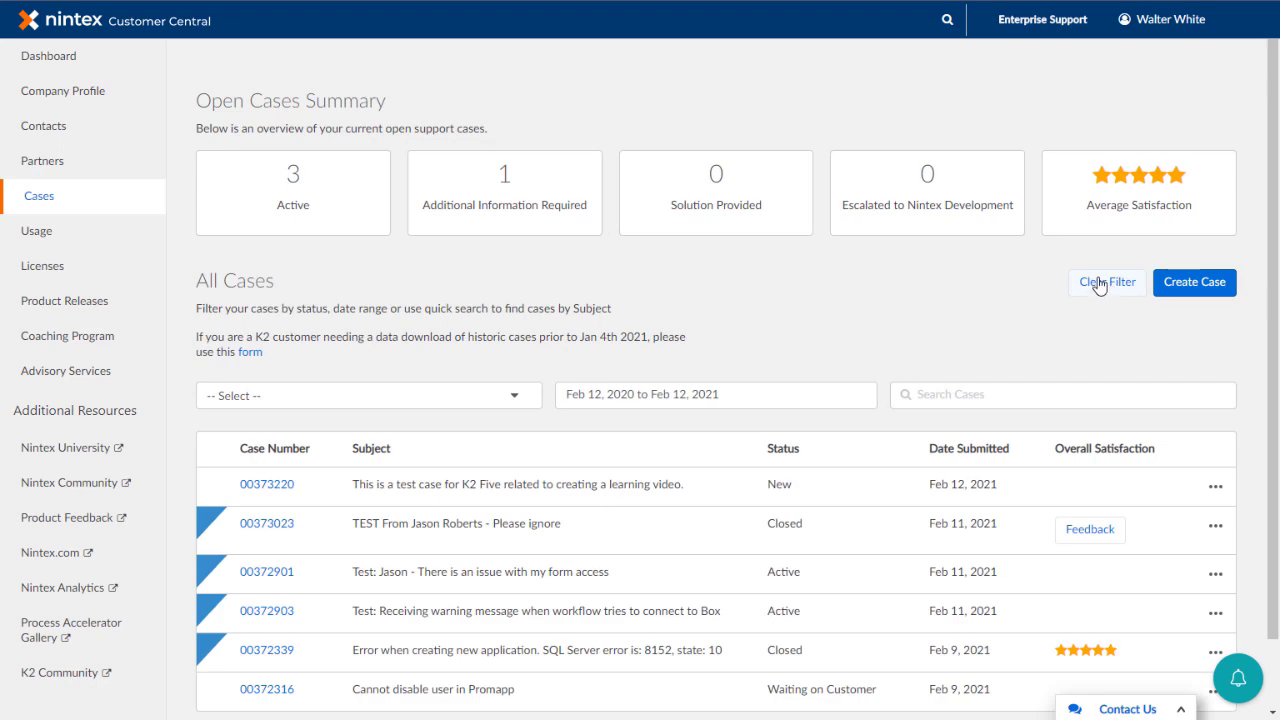
Filter the list to My Open Cases with a date range starting Feb 12, 2020.
click(516, 397)
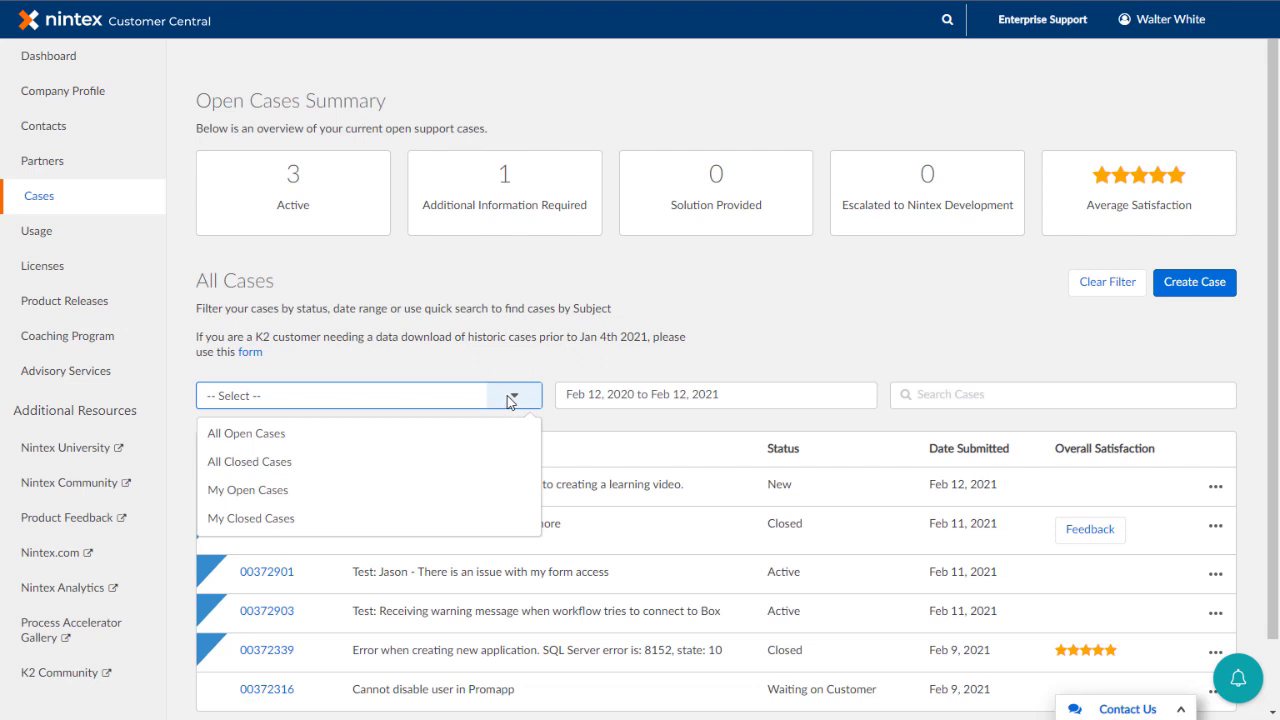
click(268, 491)
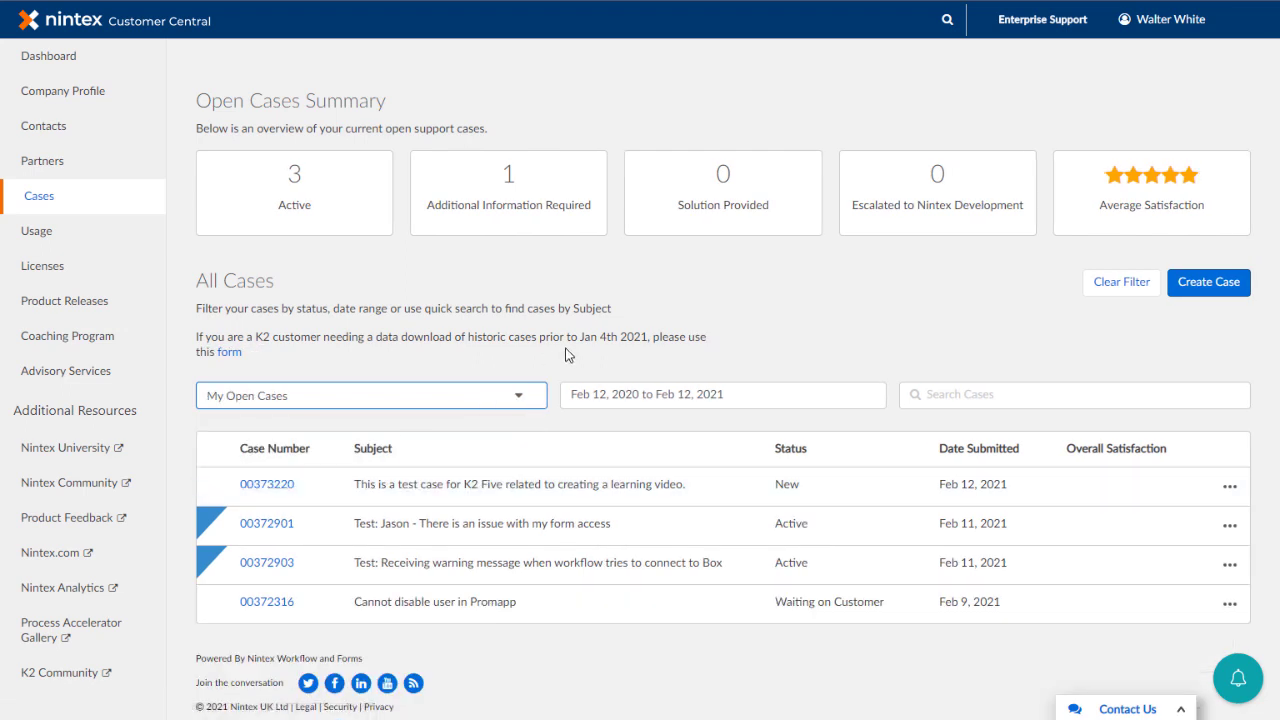
click(760, 399)
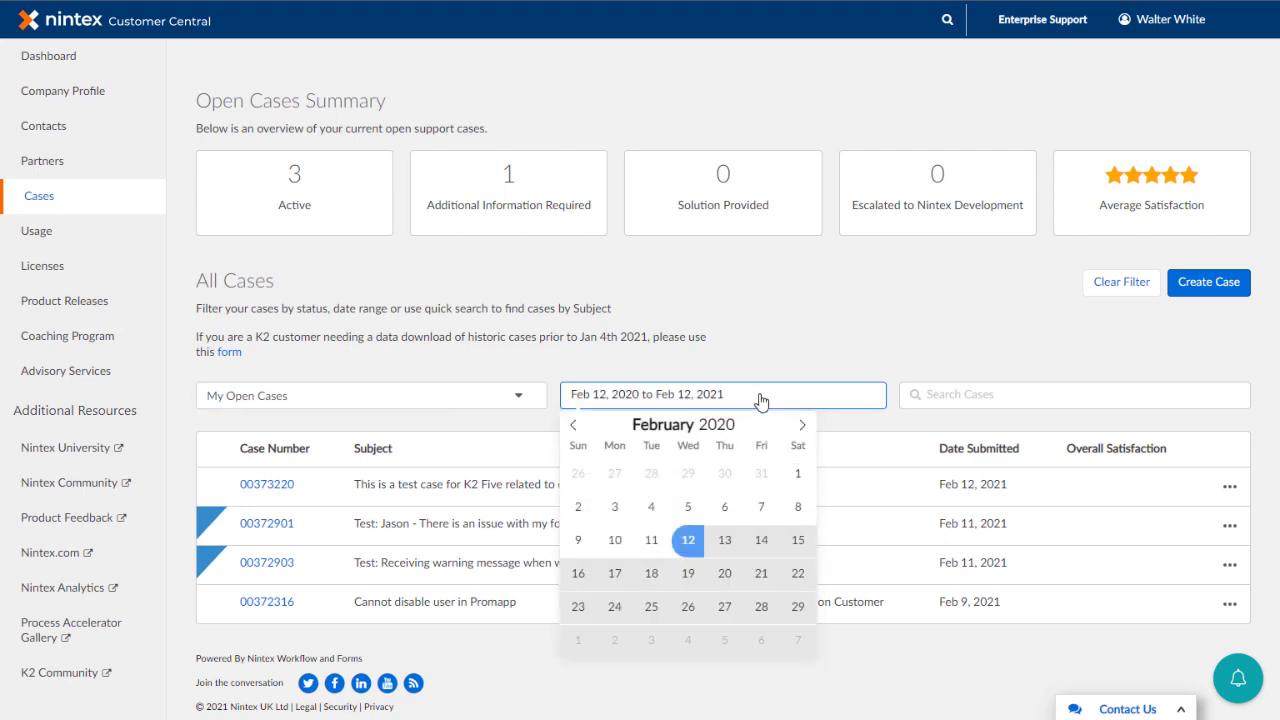
click(688, 540)
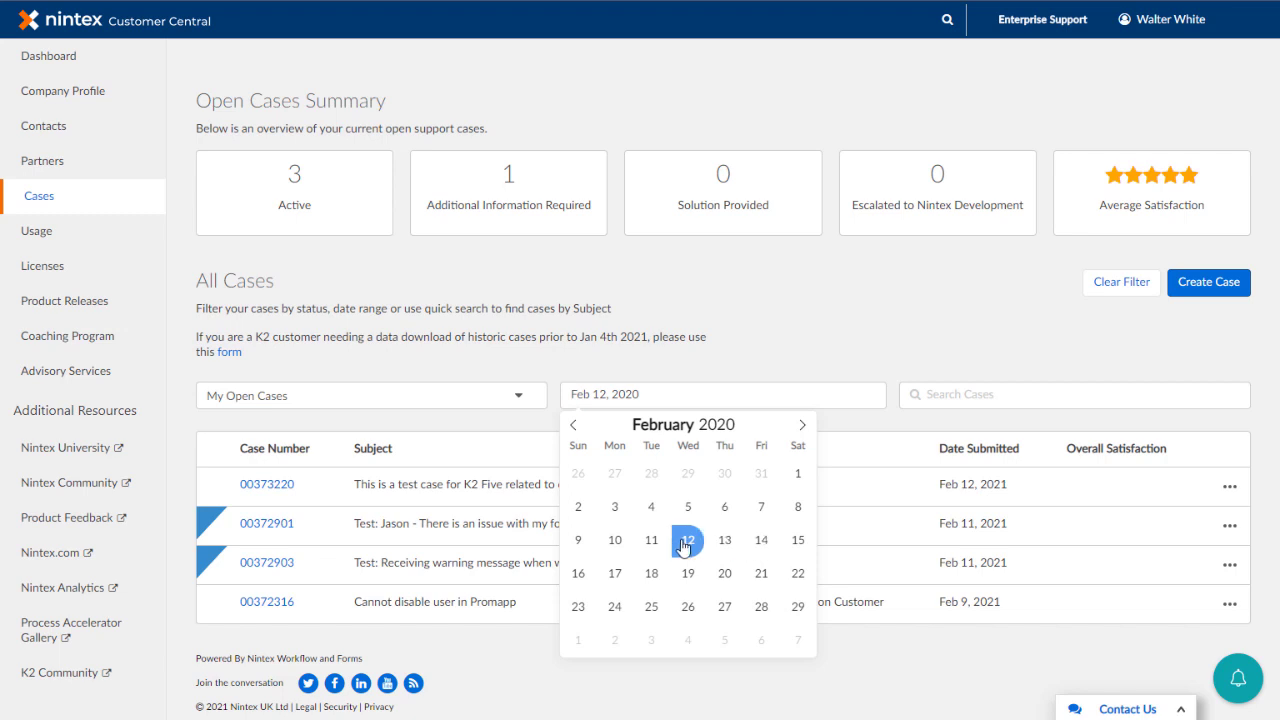
click(688, 540)
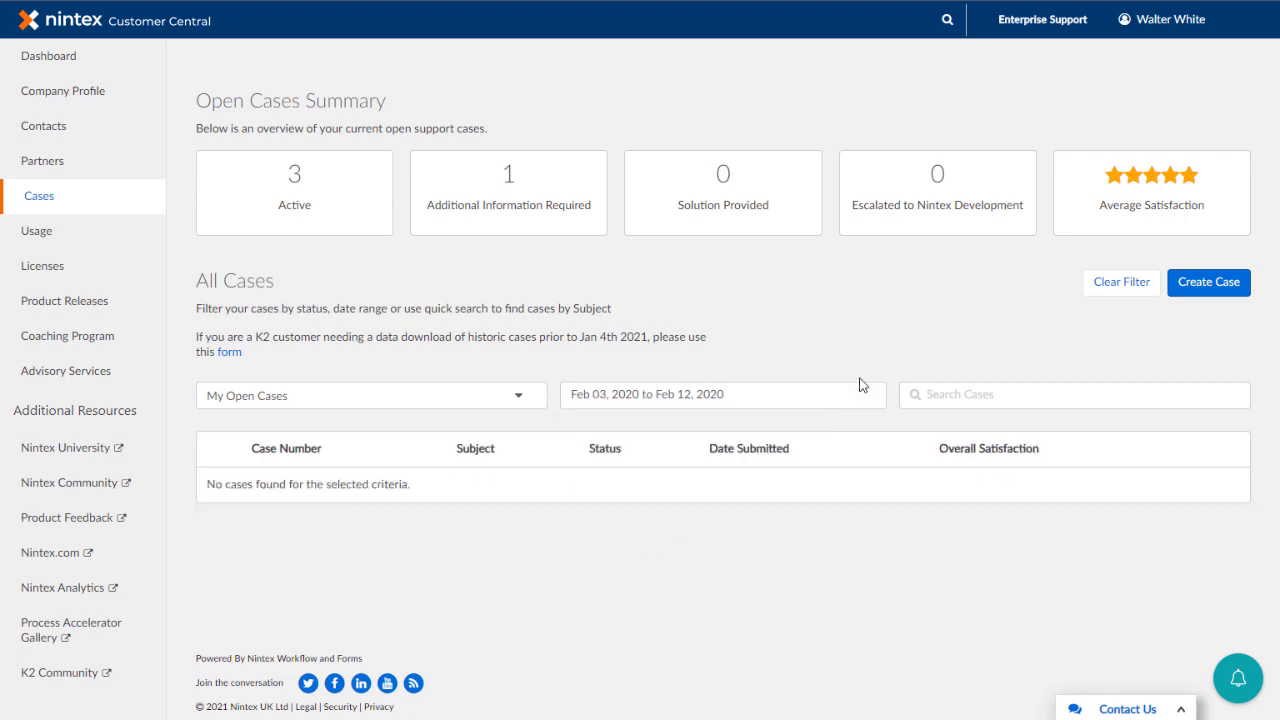
Reset all filters, search case subjects for 'Error', then clear the search.
click(1104, 282)
click(964, 396)
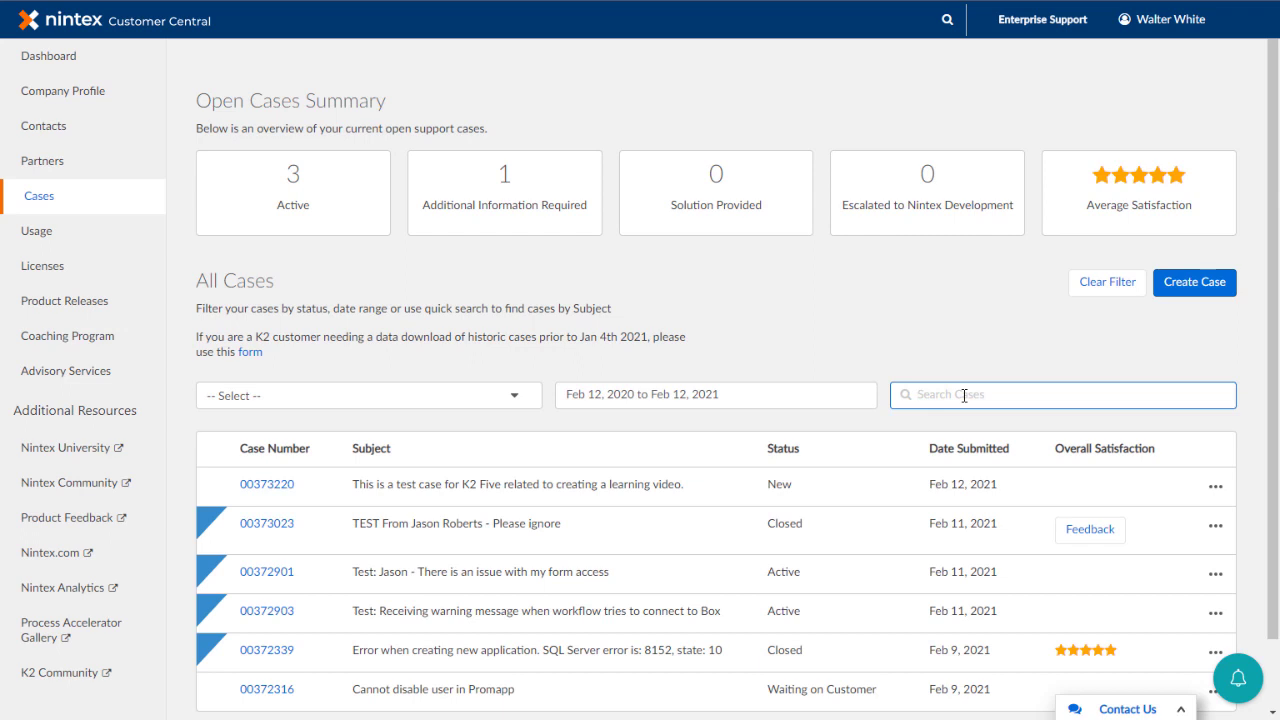
text(Error)
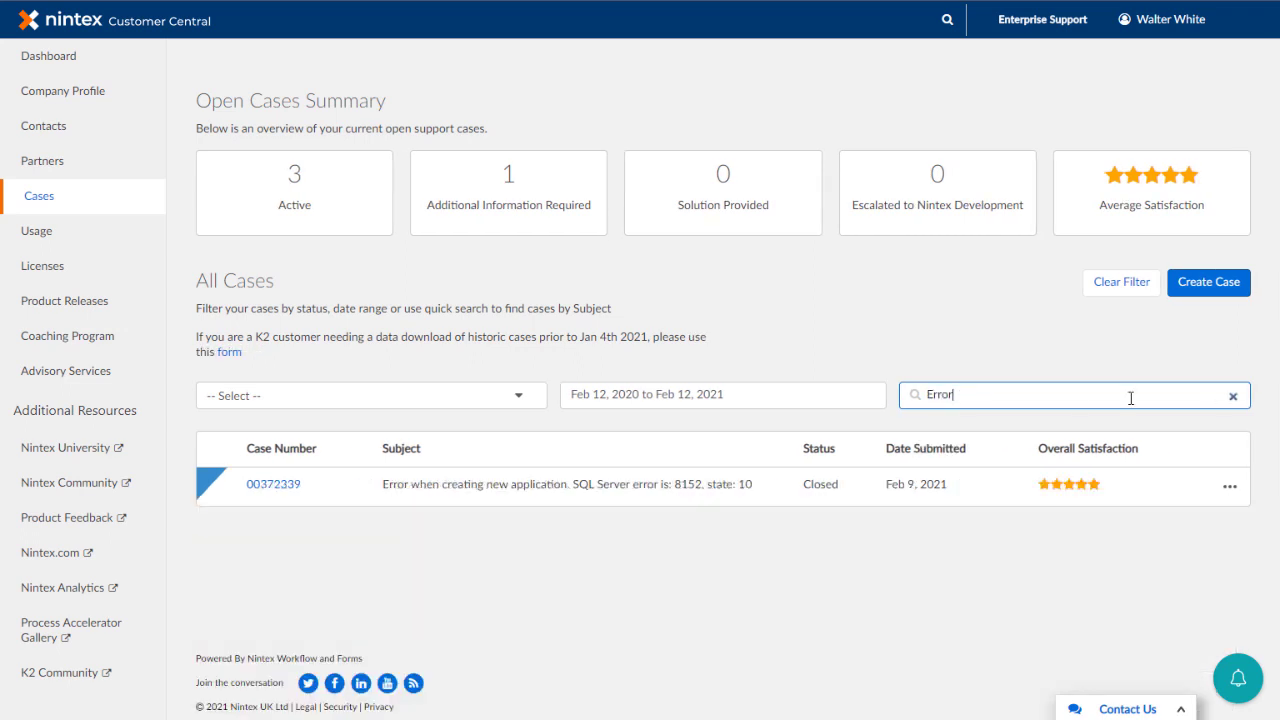
click(1233, 397)
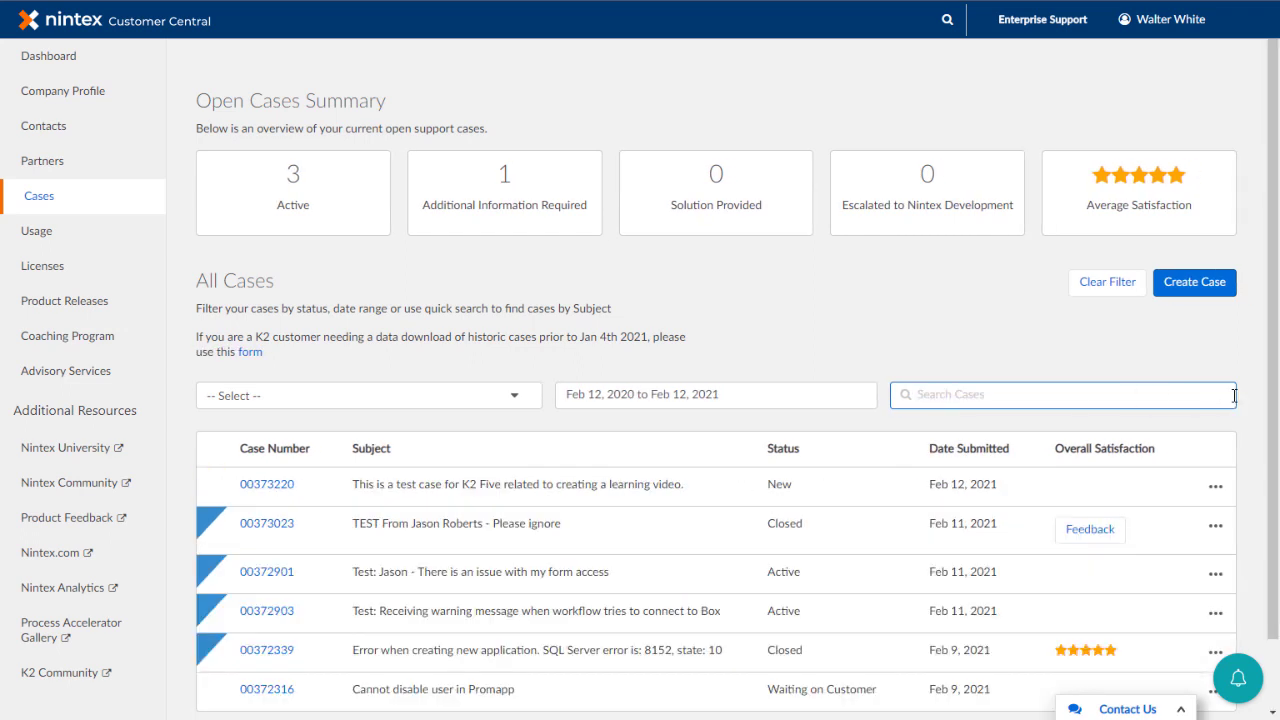
scroll(1233, 396, down, 2)
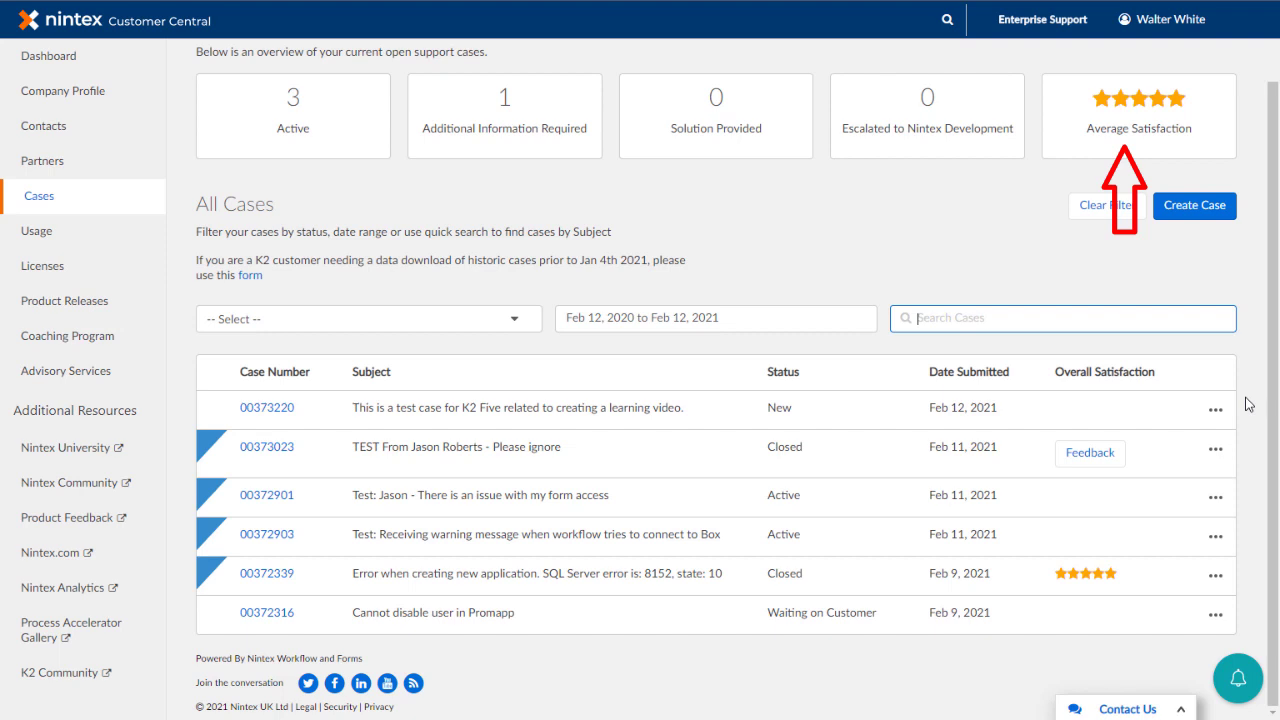
click(1095, 458)
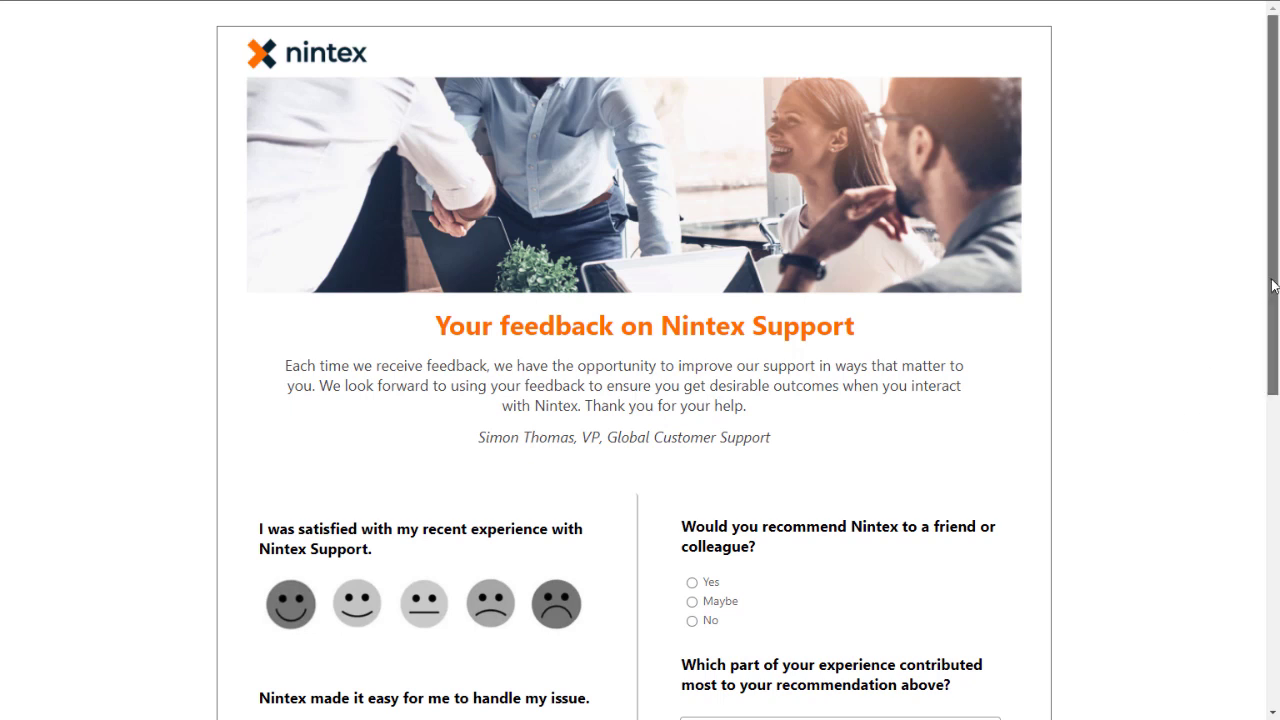
drag(1272, 298, 1274, 580)
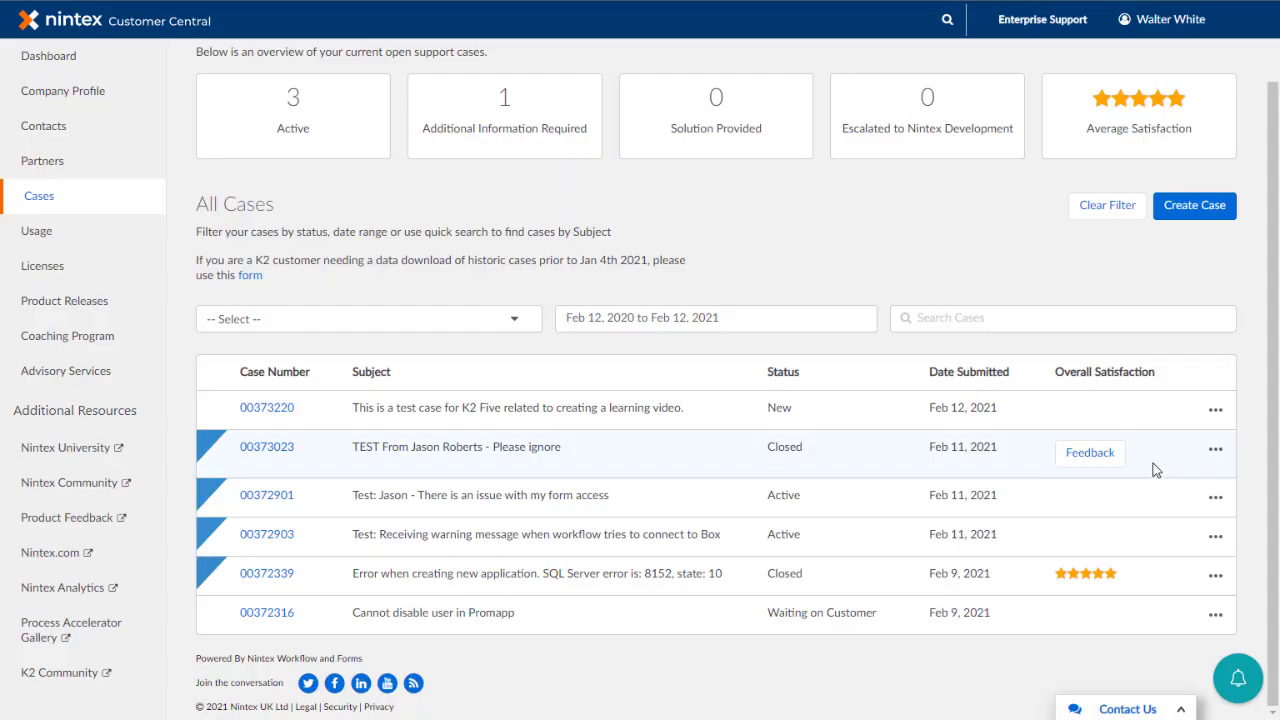
click(1215, 537)
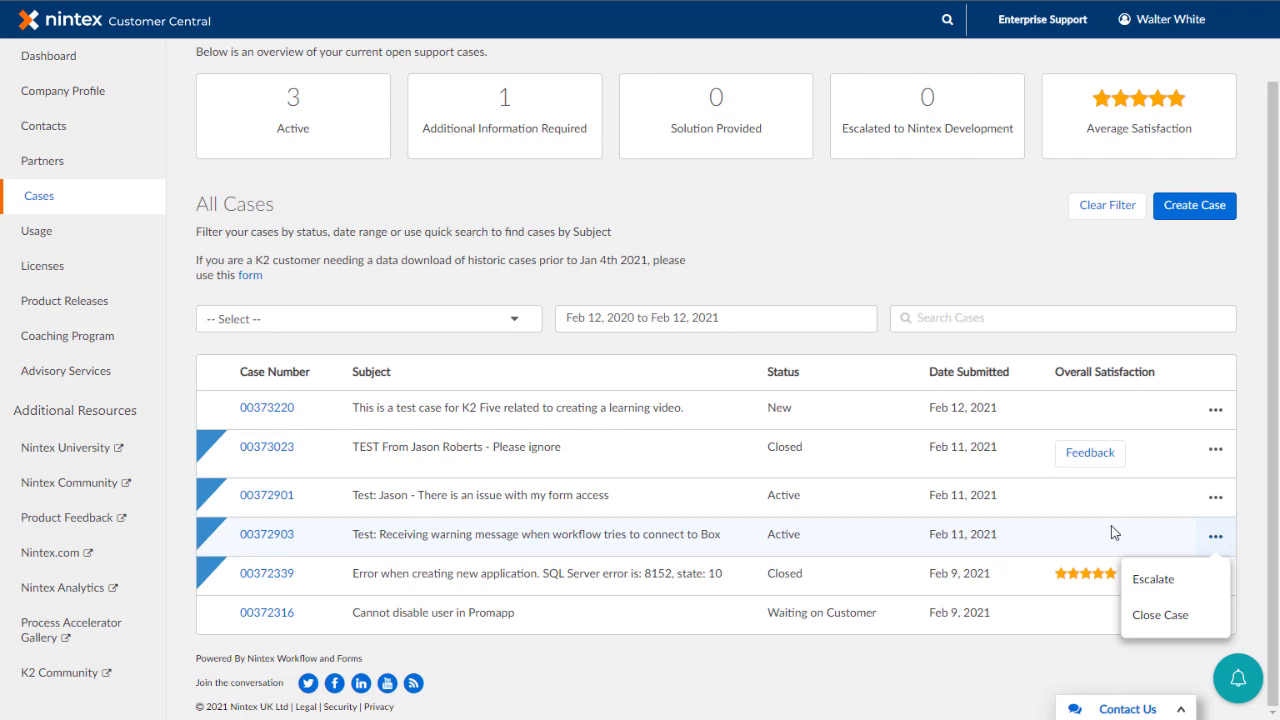
click(1251, 484)
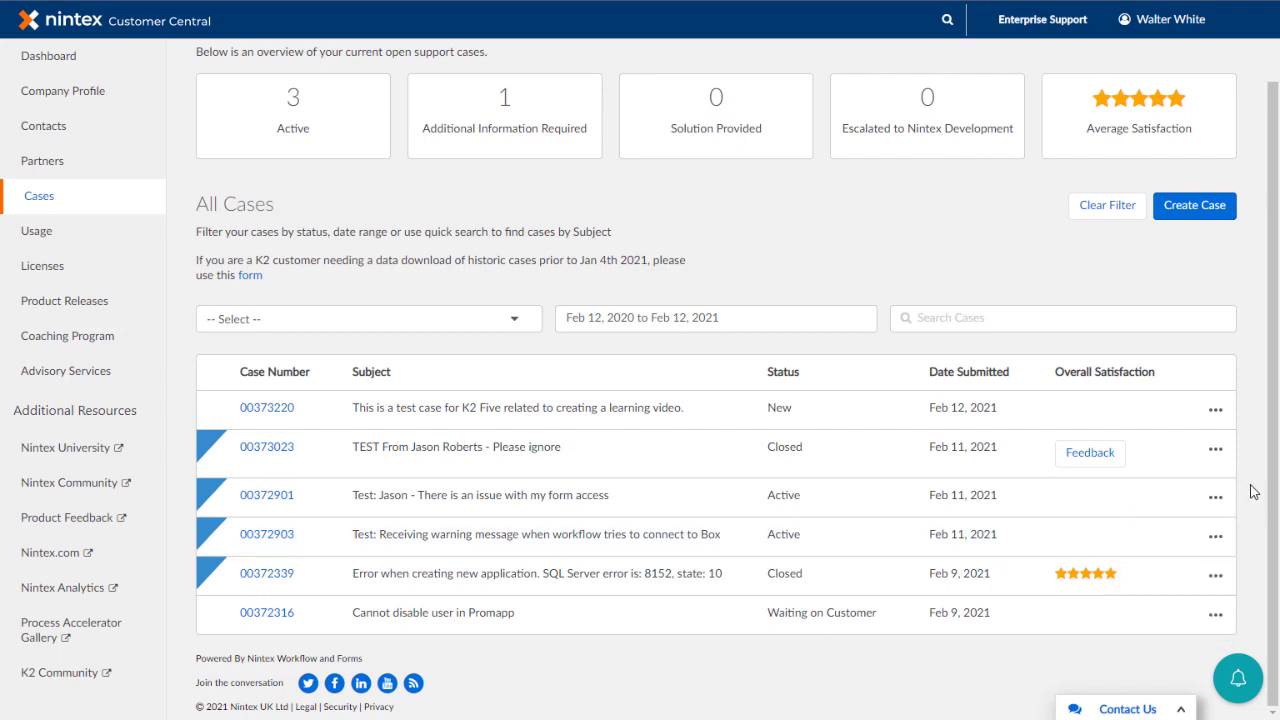
click(267, 617)
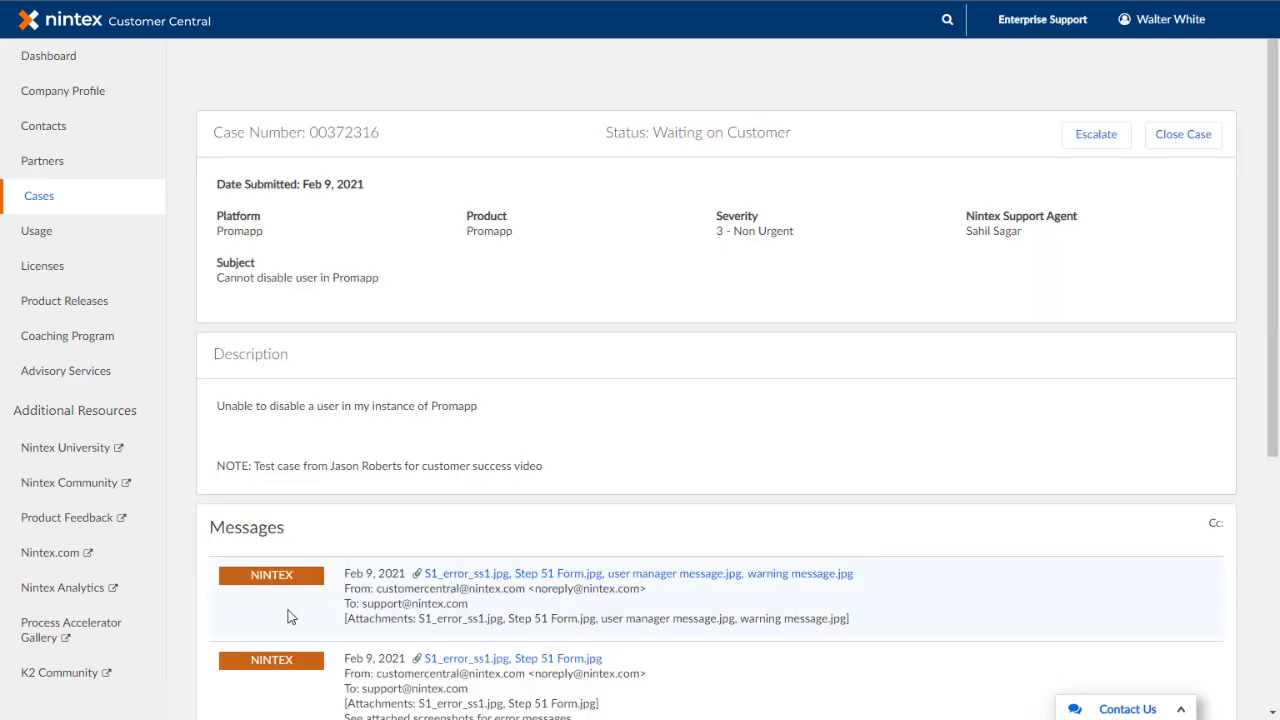
scroll(288, 617, down, 3)
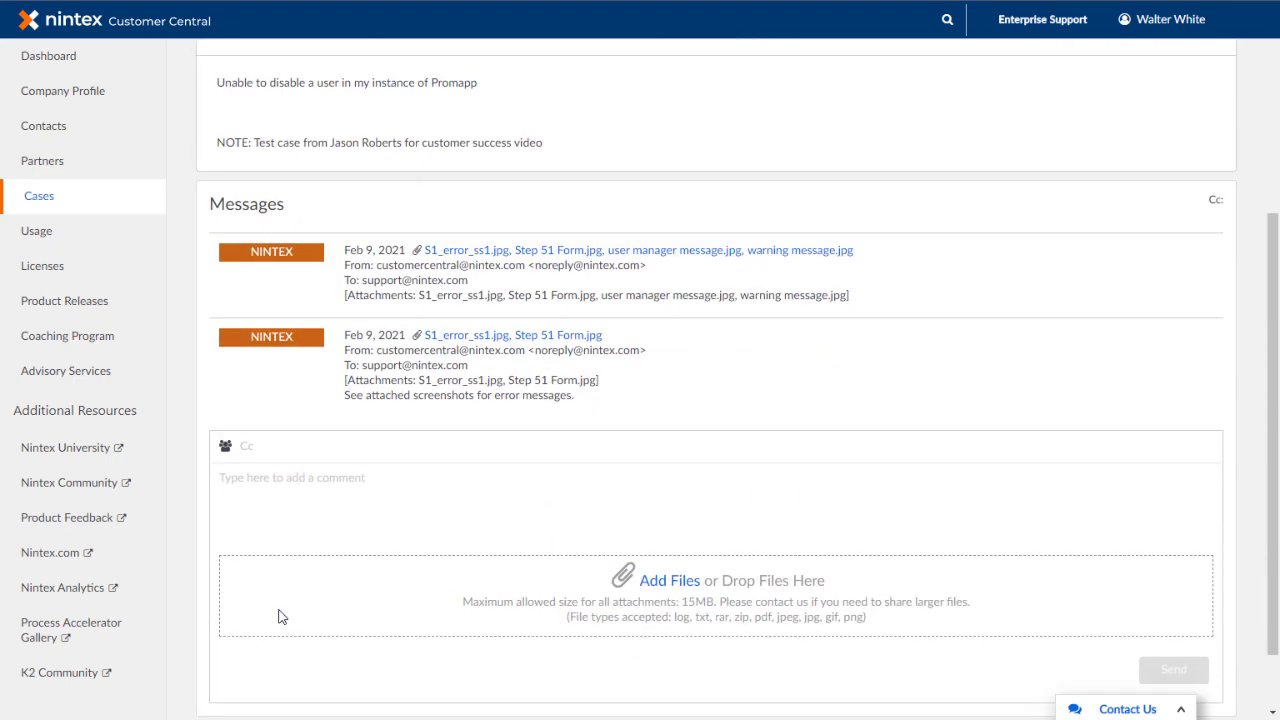
click(333, 514)
text(Enter)
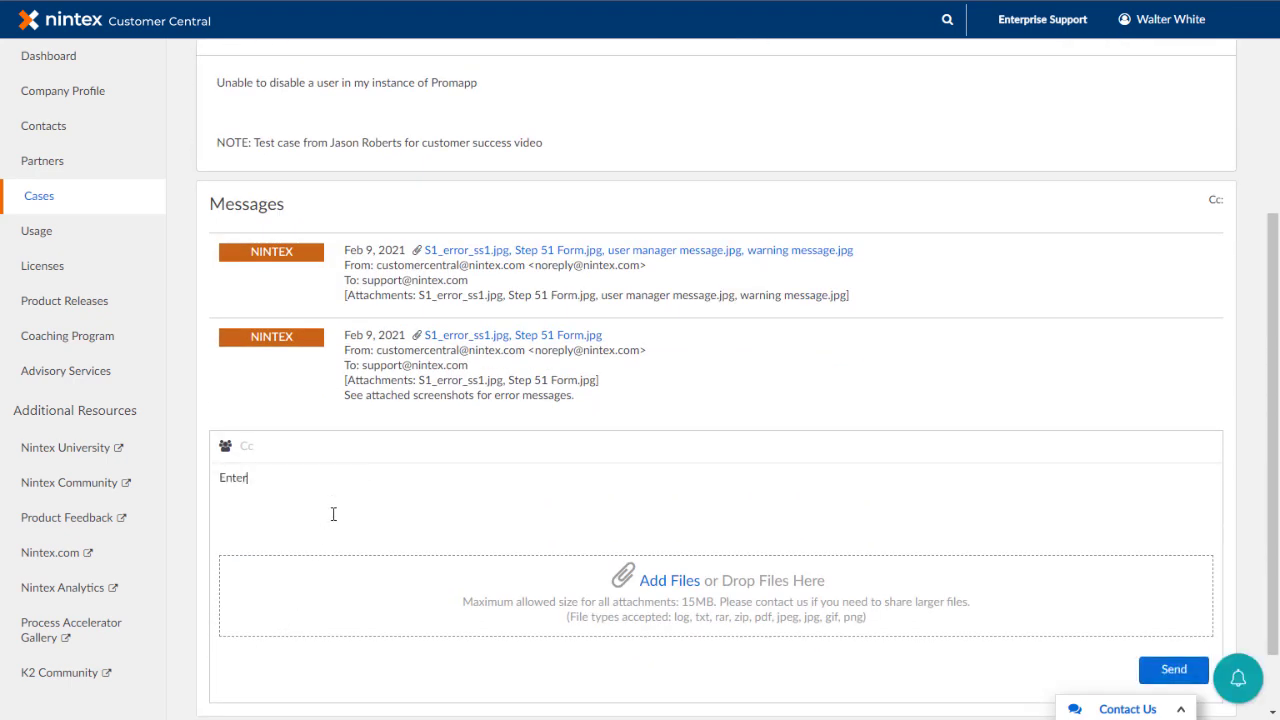
text( messages here)
scroll(327, 500, up, 3)
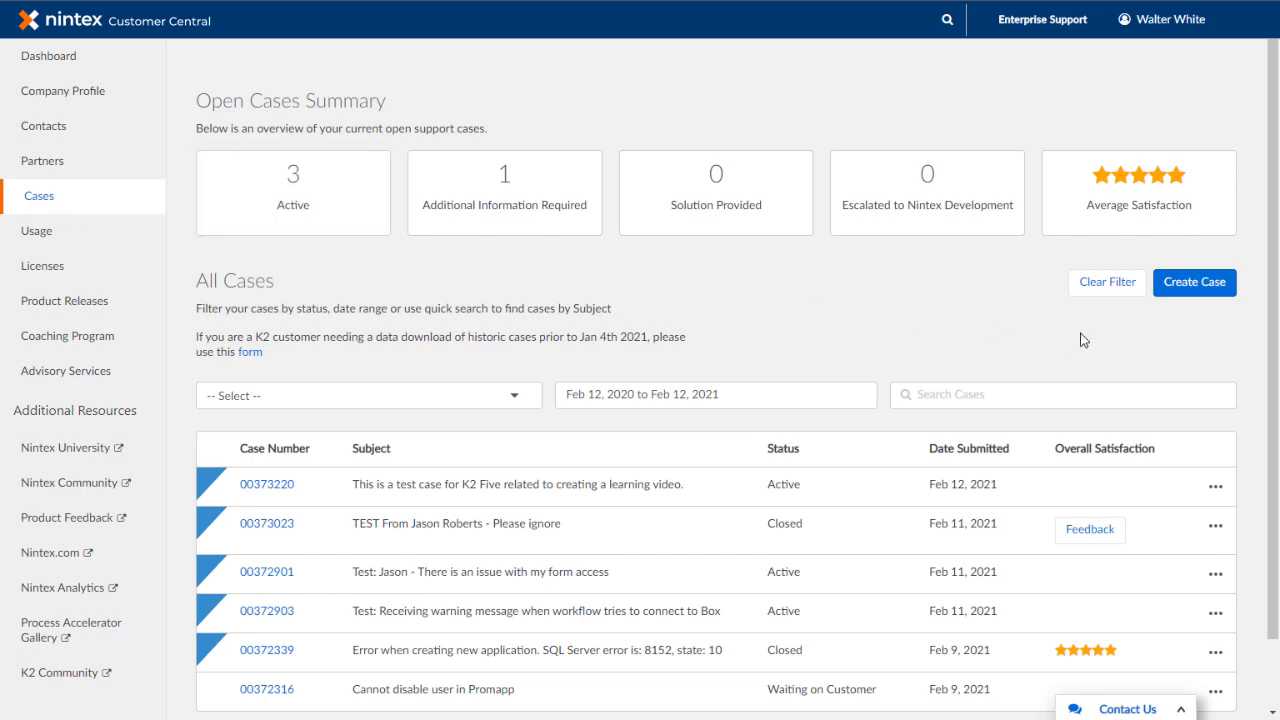
Start another new case from the Create Case button above the All Cases table.
click(1184, 292)
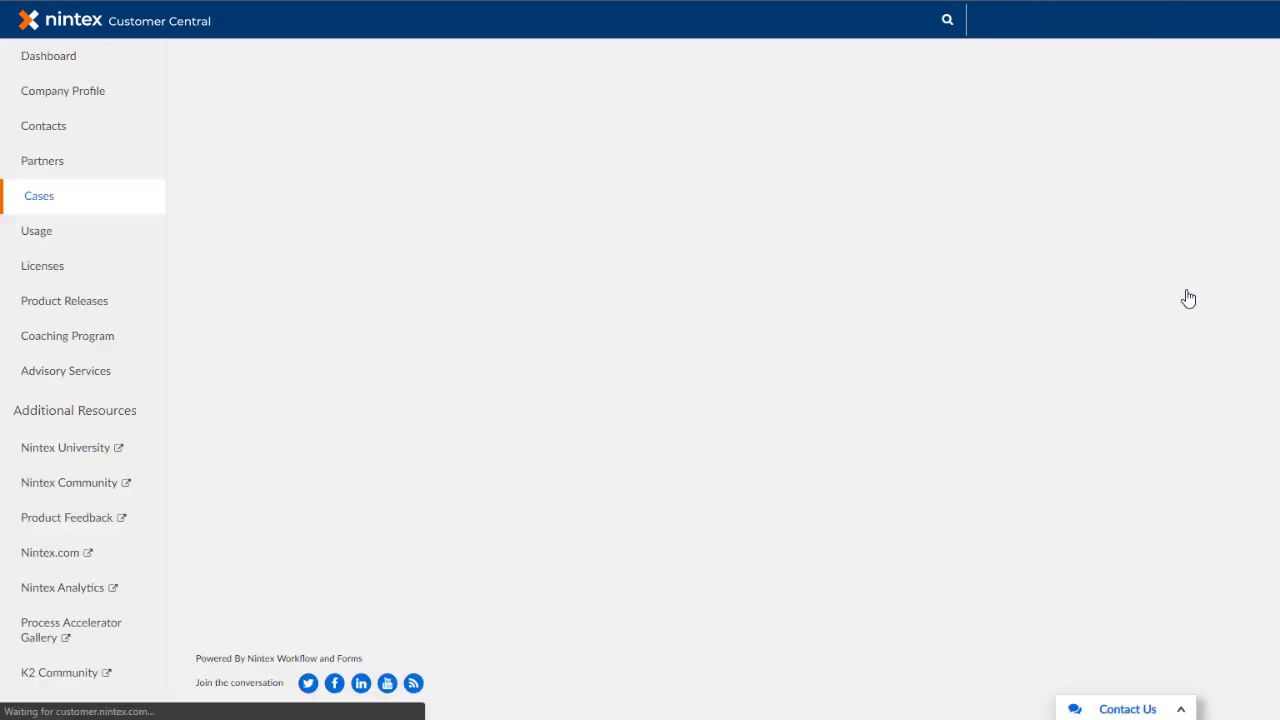